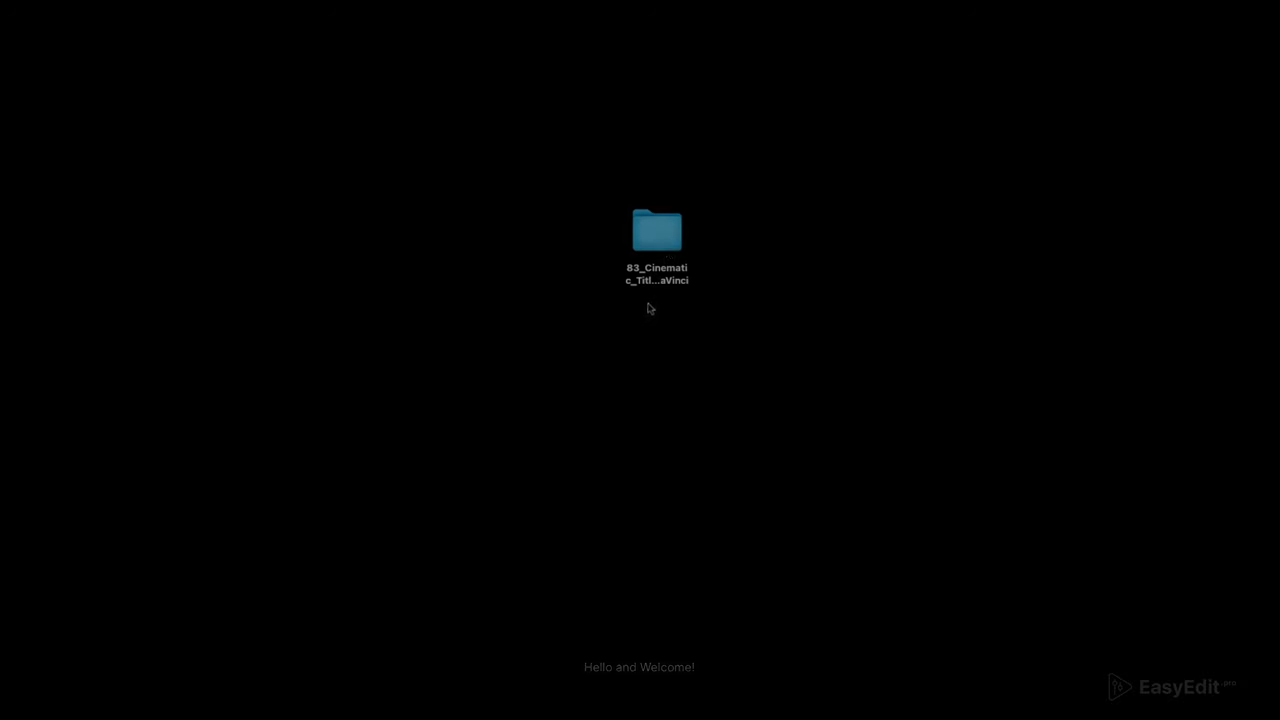
Open the 83_Cinematic_Titles_v1_DaVinci folder and look through its Tutorial, Compositions Preview, Project Files, For Illustrator and Fonts subfolders
{"action": "left_click", "coordinate": [670, 250]}
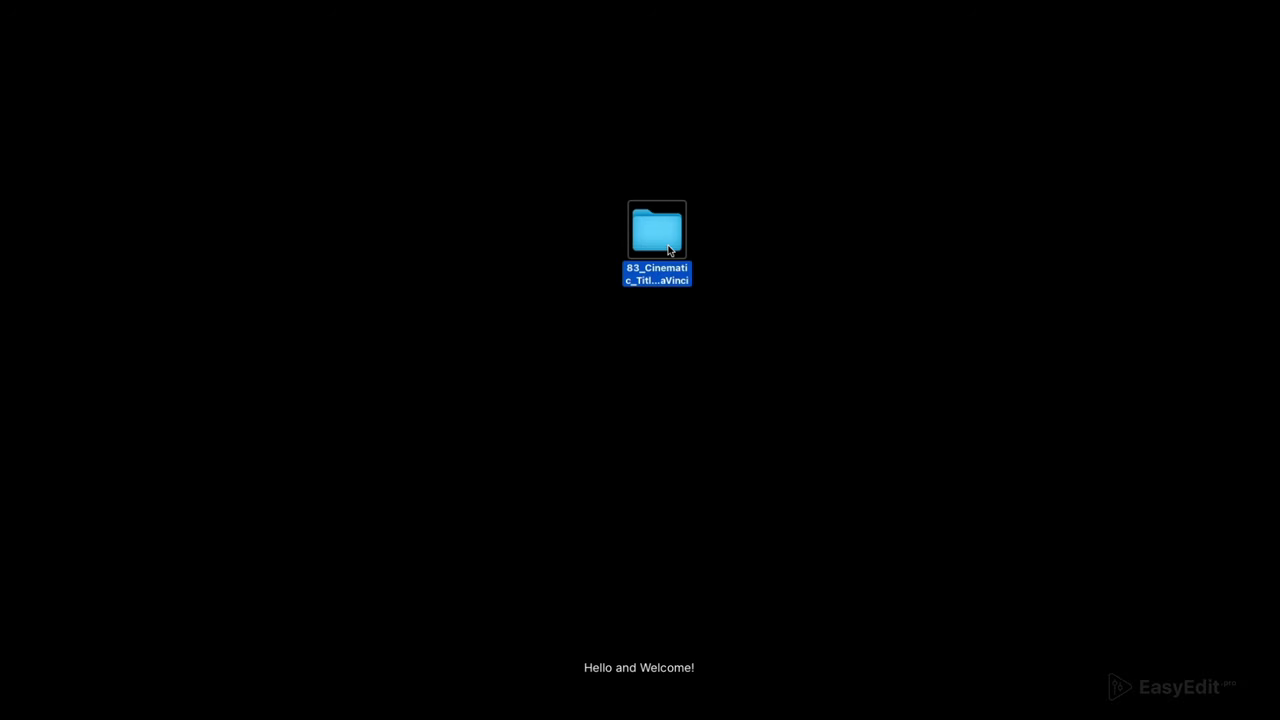
{"action": "double_click", "coordinate": [670, 250]}
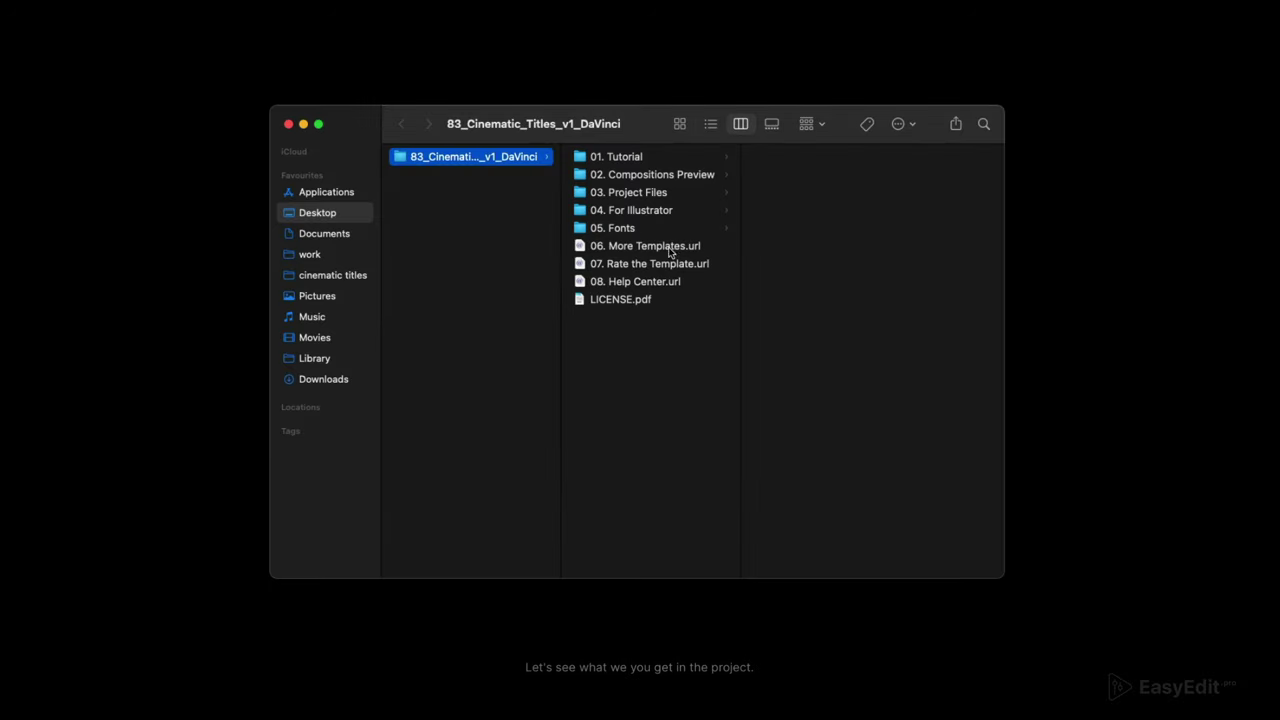
{"action": "left_click", "coordinate": [640, 160]}
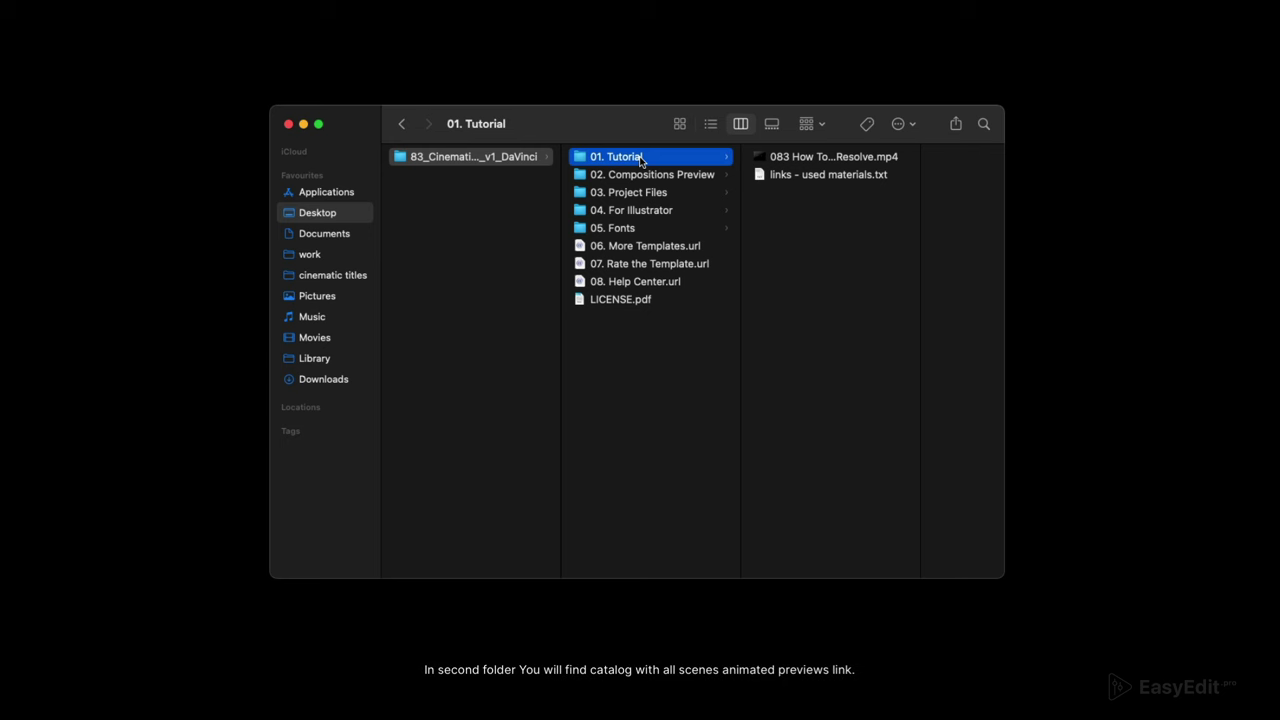
{"action": "left_click", "coordinate": [641, 177]}
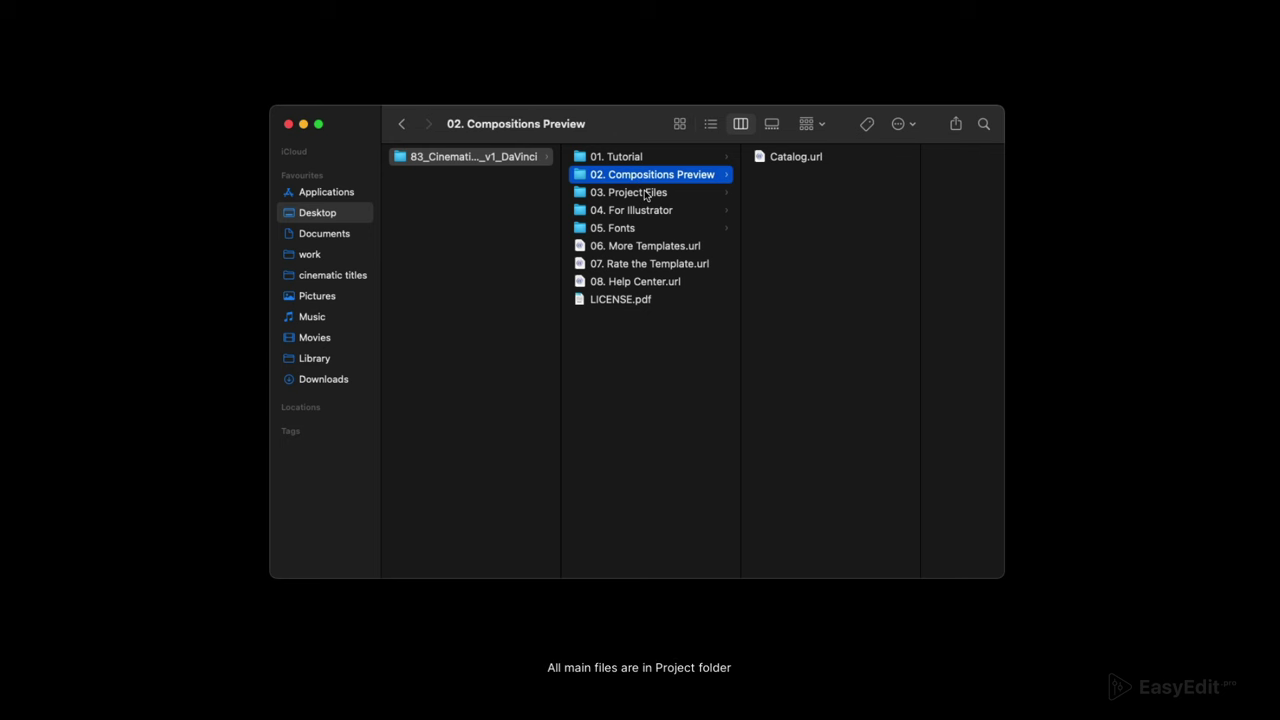
{"action": "left_click", "coordinate": [646, 194]}
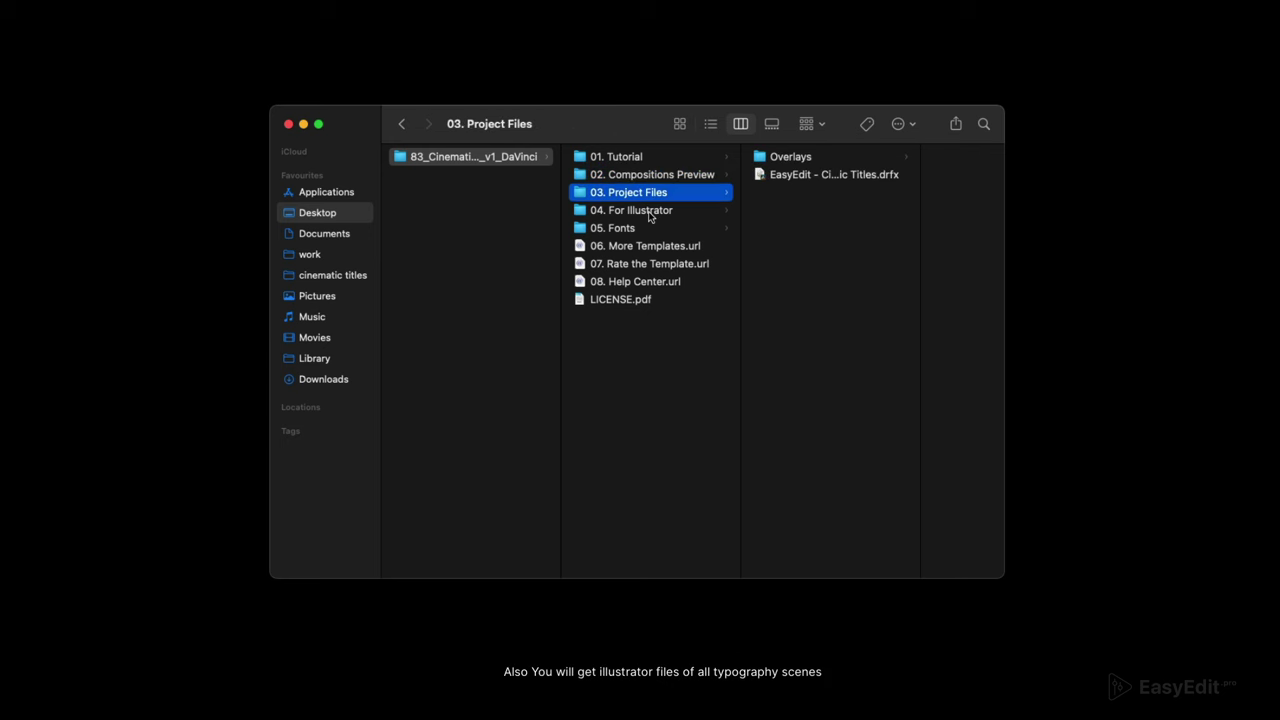
{"action": "left_click", "coordinate": [649, 212]}
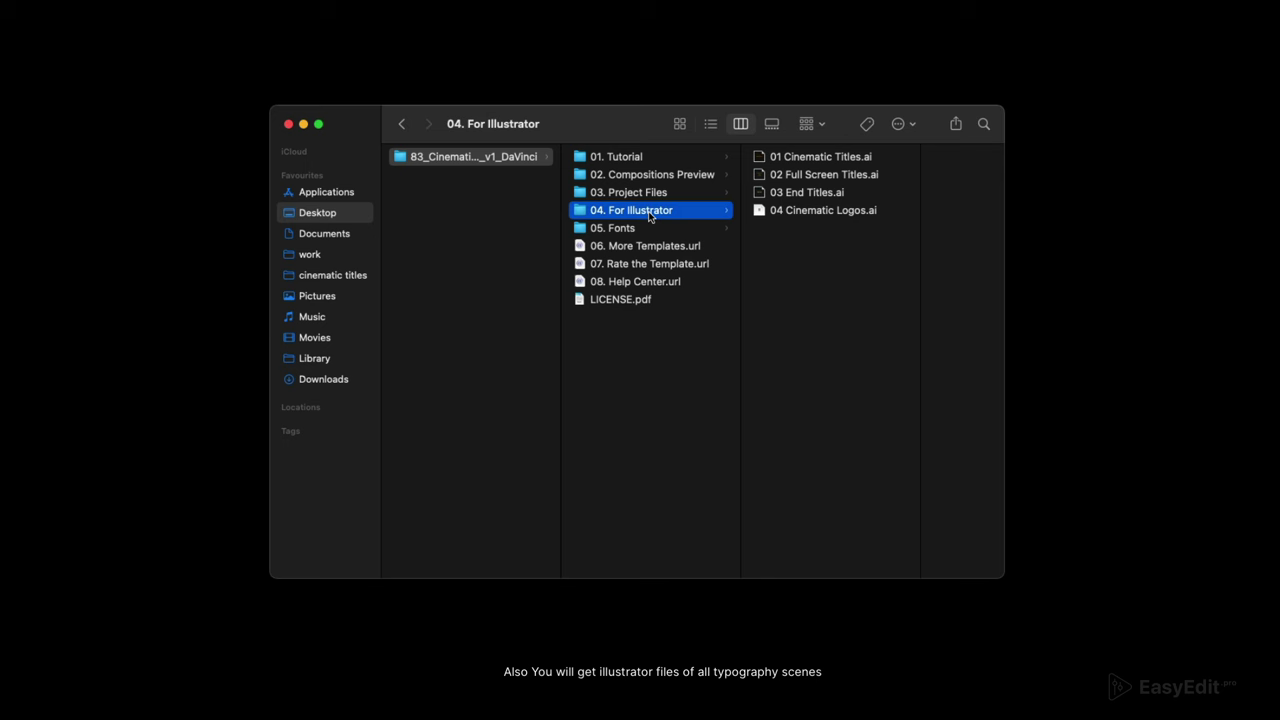
{"action": "left_click", "coordinate": [650, 227]}
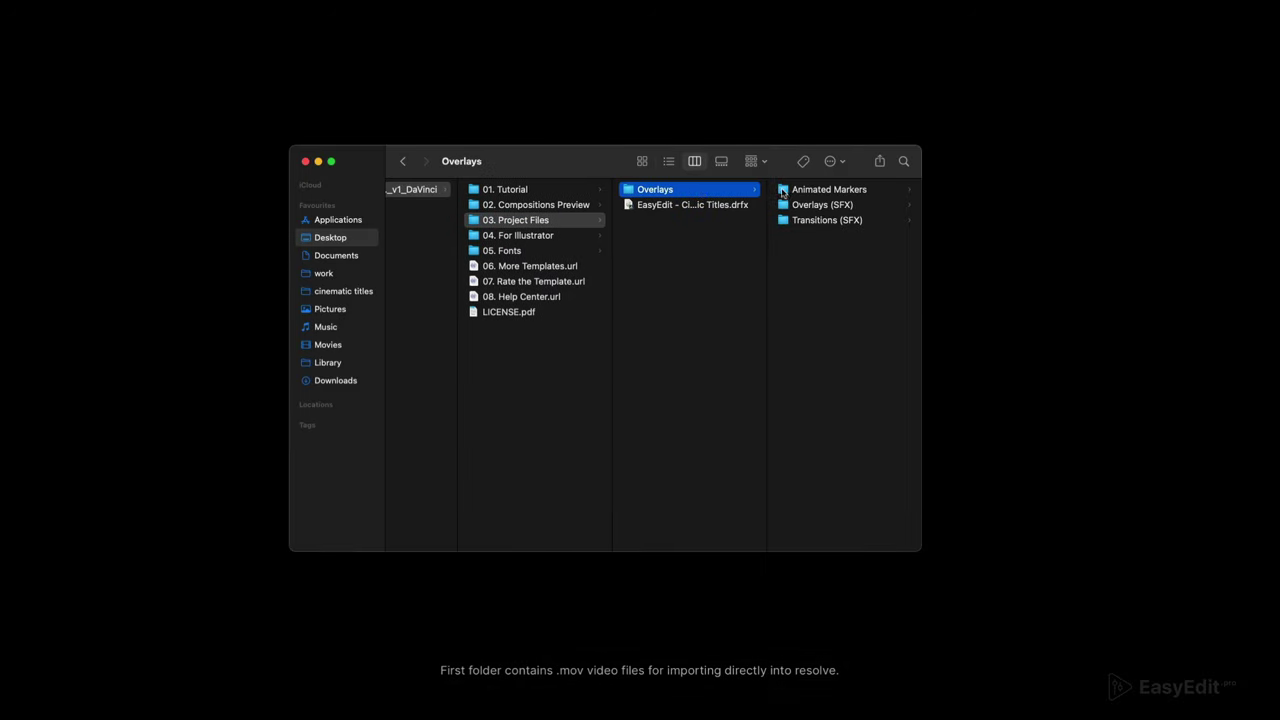
Look through the Animated Markers, Overlays (SFX) and Transitions (SFX) folders, and bring up the actions for EasyEdit - Cinematic Titles.drfx
{"action": "left_click", "coordinate": [846, 192]}
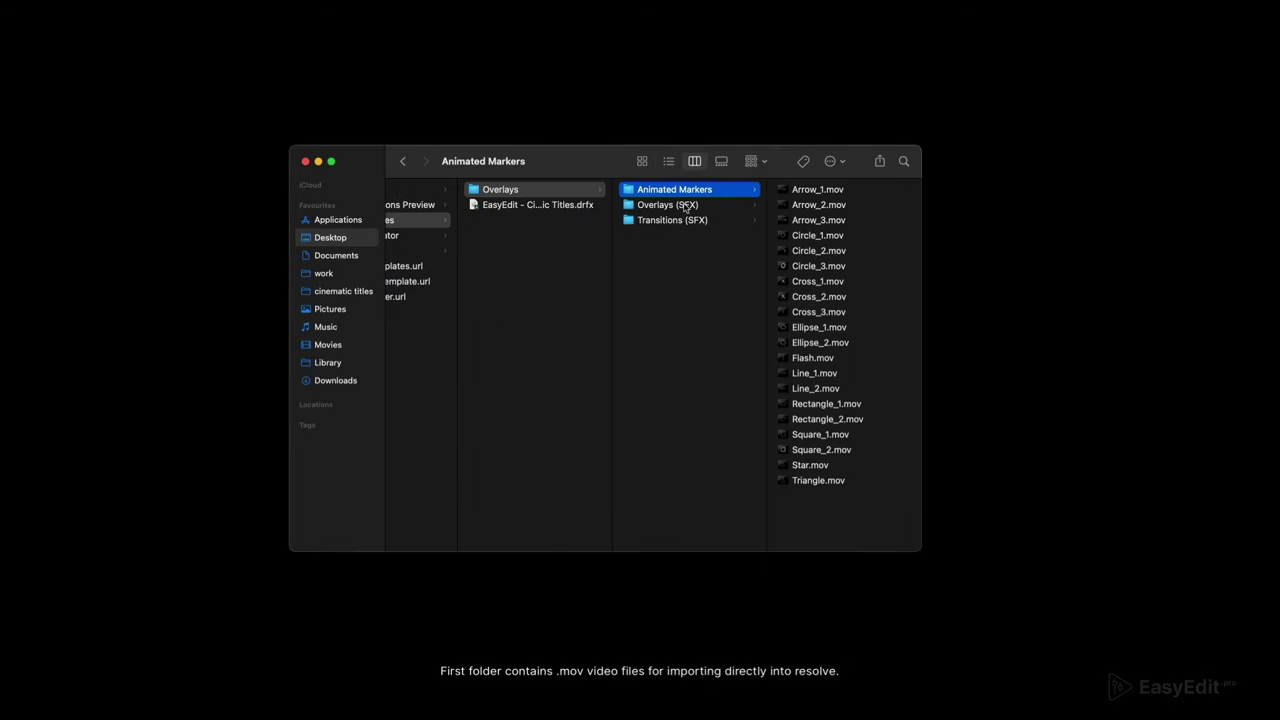
{"action": "left_click", "coordinate": [686, 206]}
{"action": "left_click", "coordinate": [682, 220]}
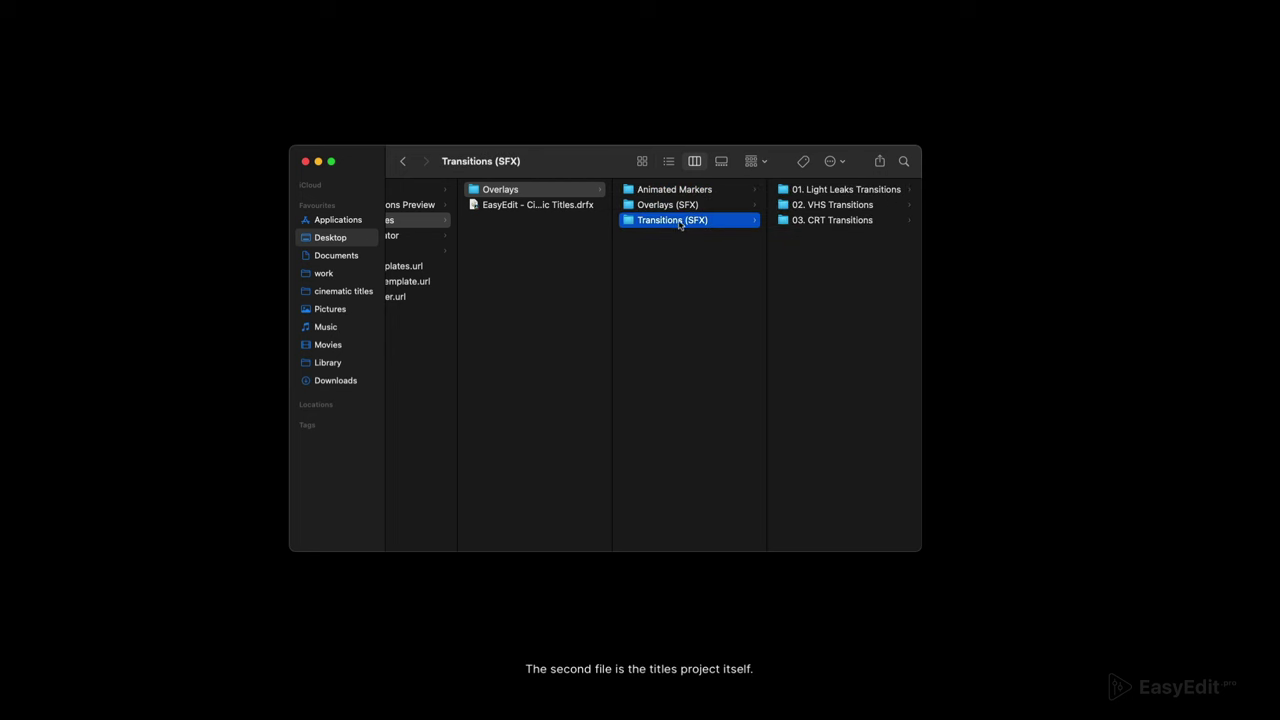
{"action": "left_click", "coordinate": [525, 208]}
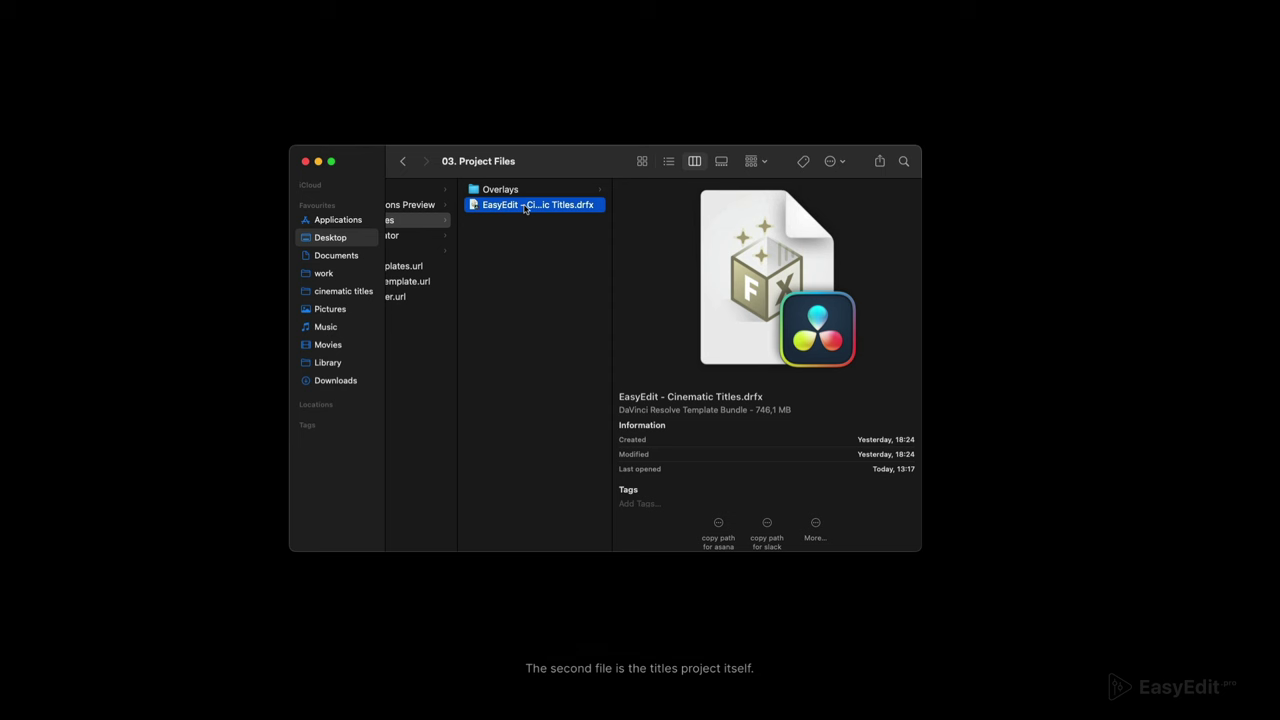
{"action": "right_click", "coordinate": [566, 208]}
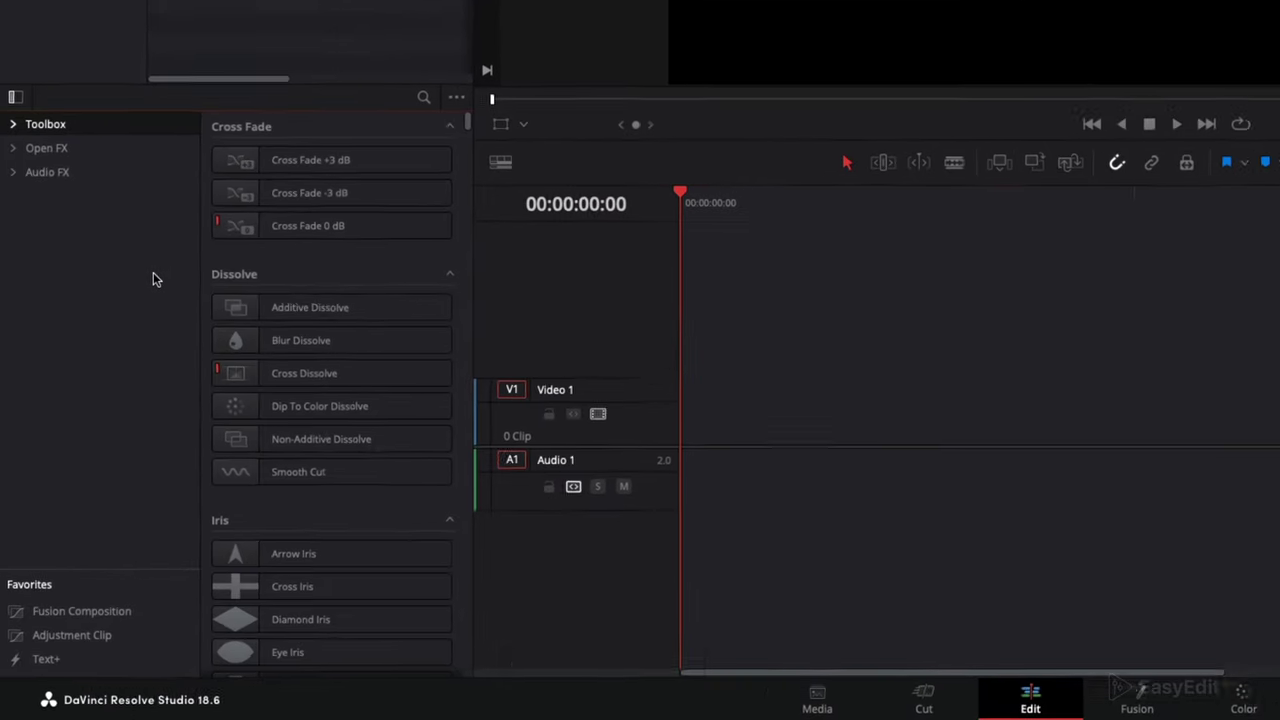
Expand the Cinematic Titles v1 pack among the effects titles, widen the effects library, and show its 02. Basic Titles category
{"action": "left_click", "coordinate": [14, 110]}
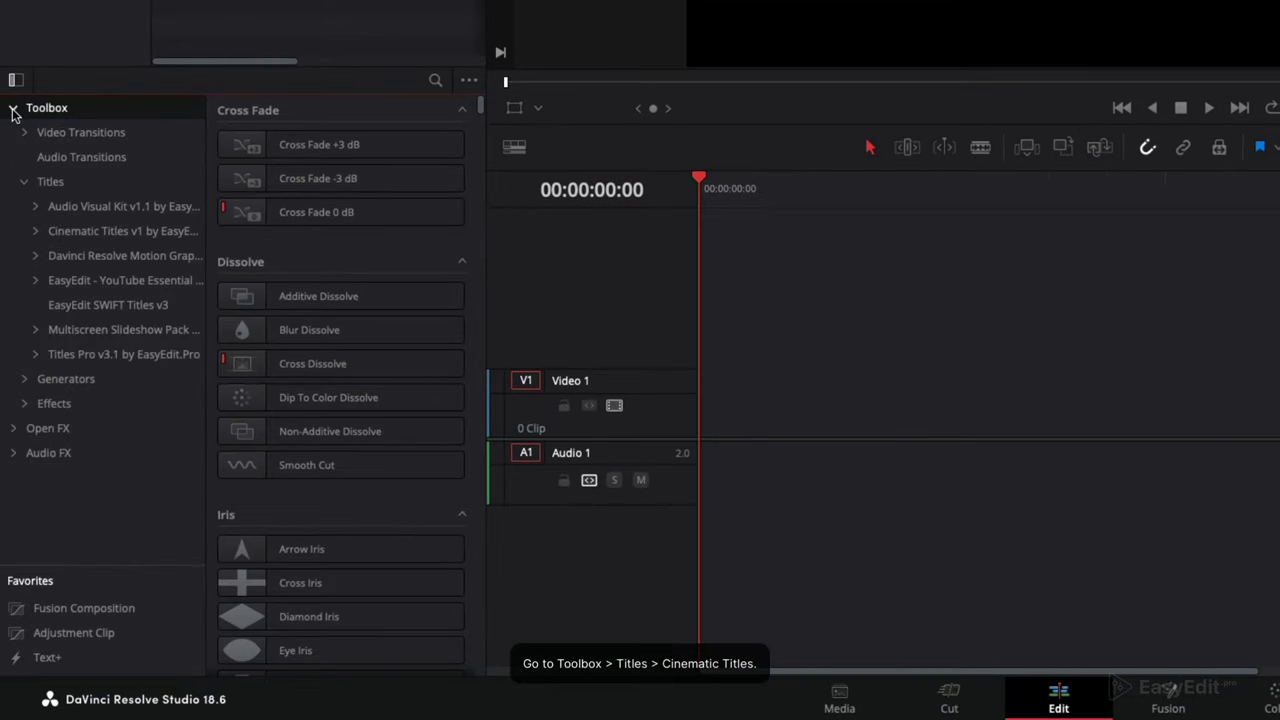
{"action": "left_click", "coordinate": [90, 231]}
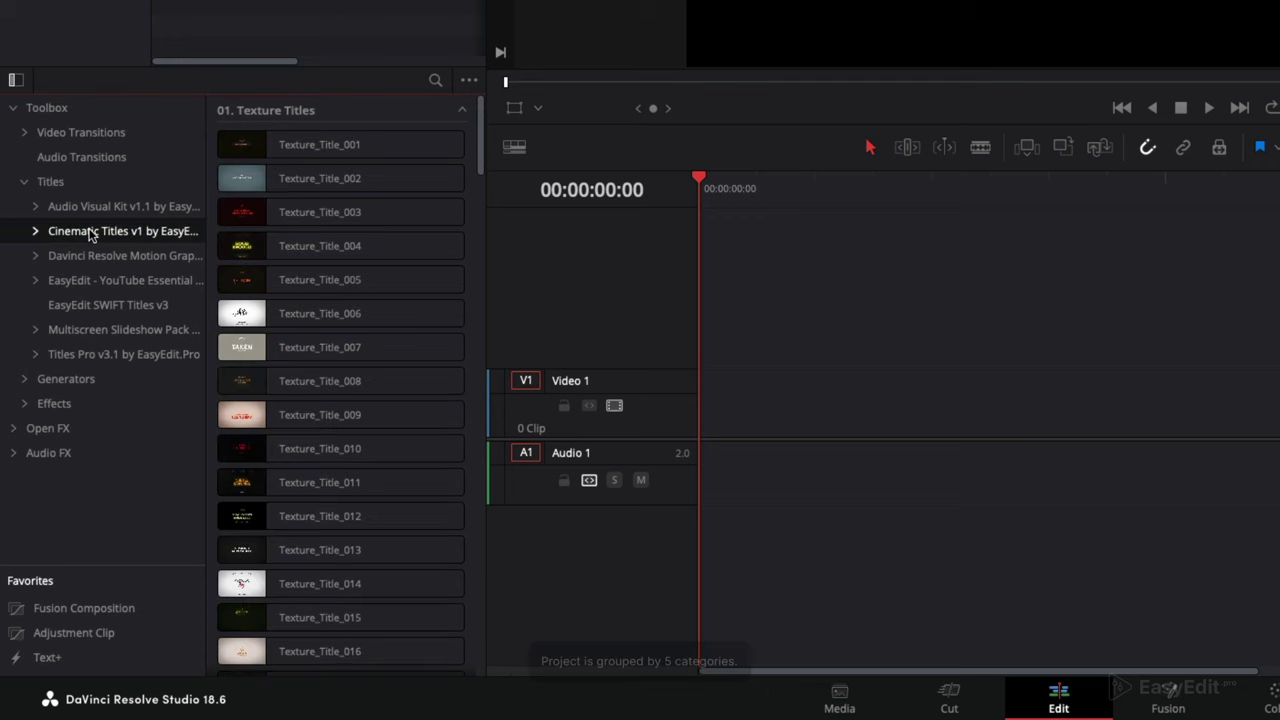
{"action": "left_click_drag", "start_coordinate": [206, 254], "coordinate": [219, 251]}
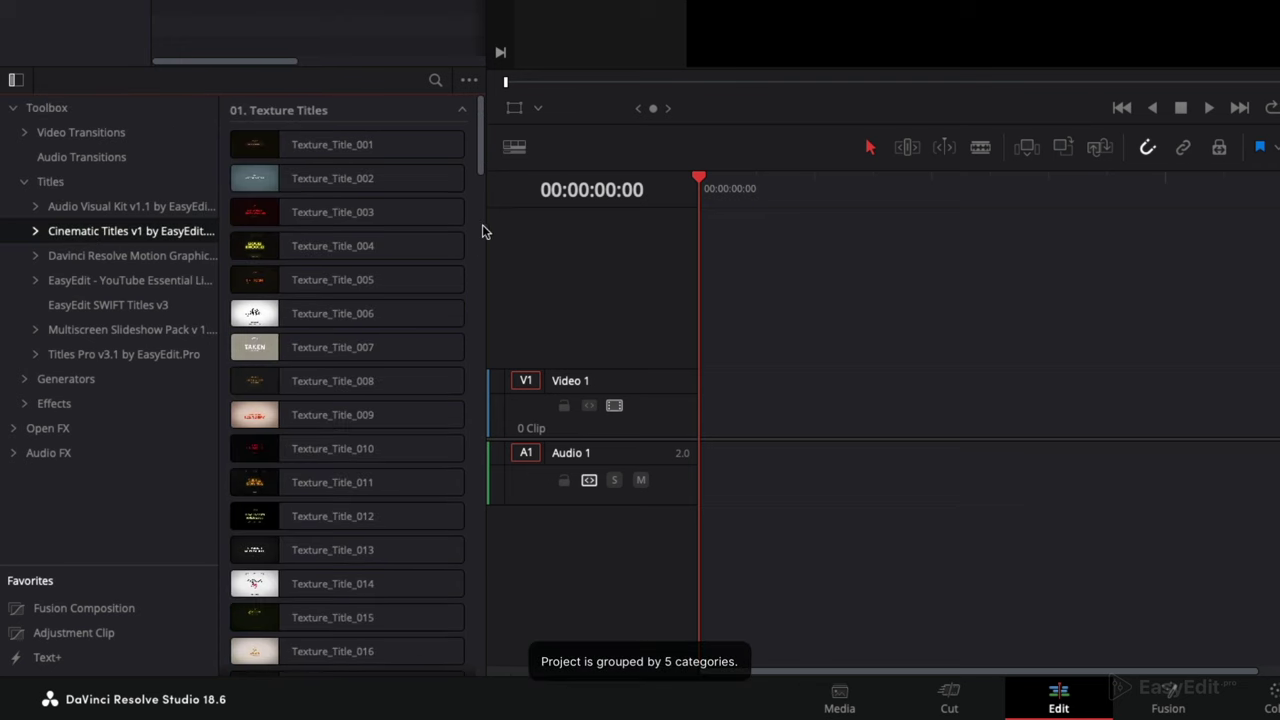
{"action": "left_click_drag", "start_coordinate": [486, 229], "coordinate": [515, 229]}
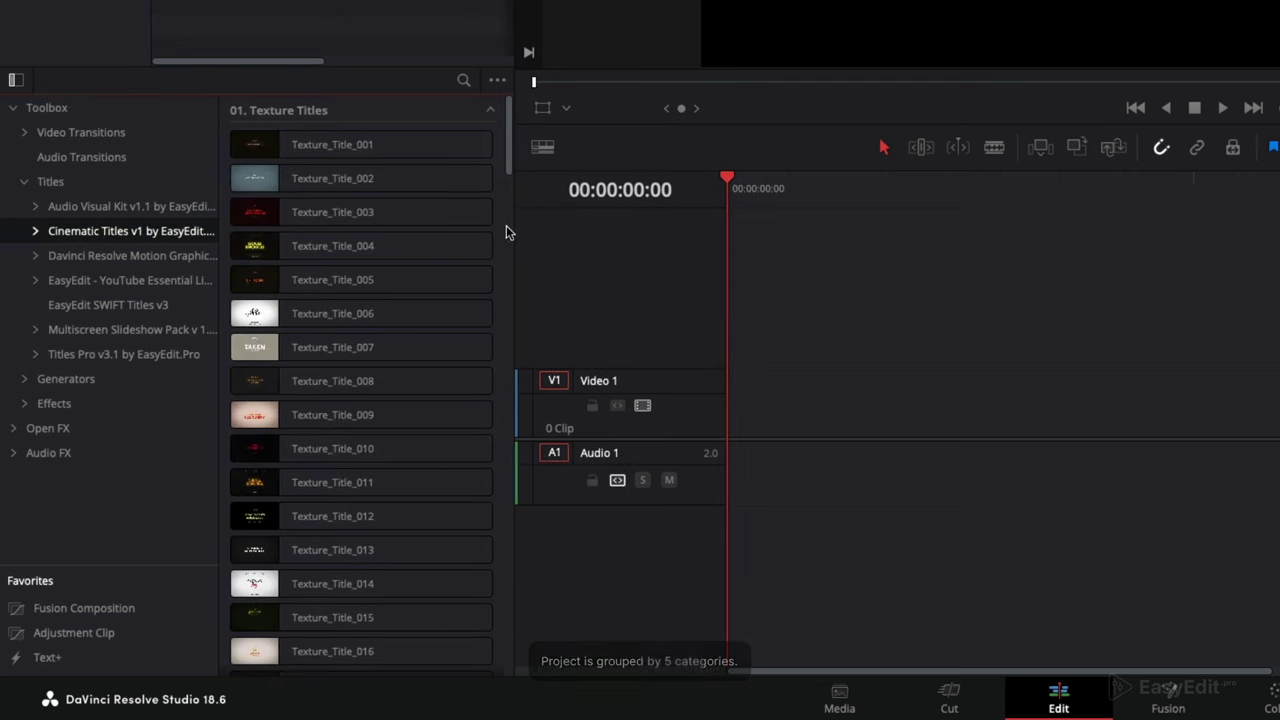
{"action": "left_click", "coordinate": [34, 232]}
{"action": "left_click", "coordinate": [116, 258]}
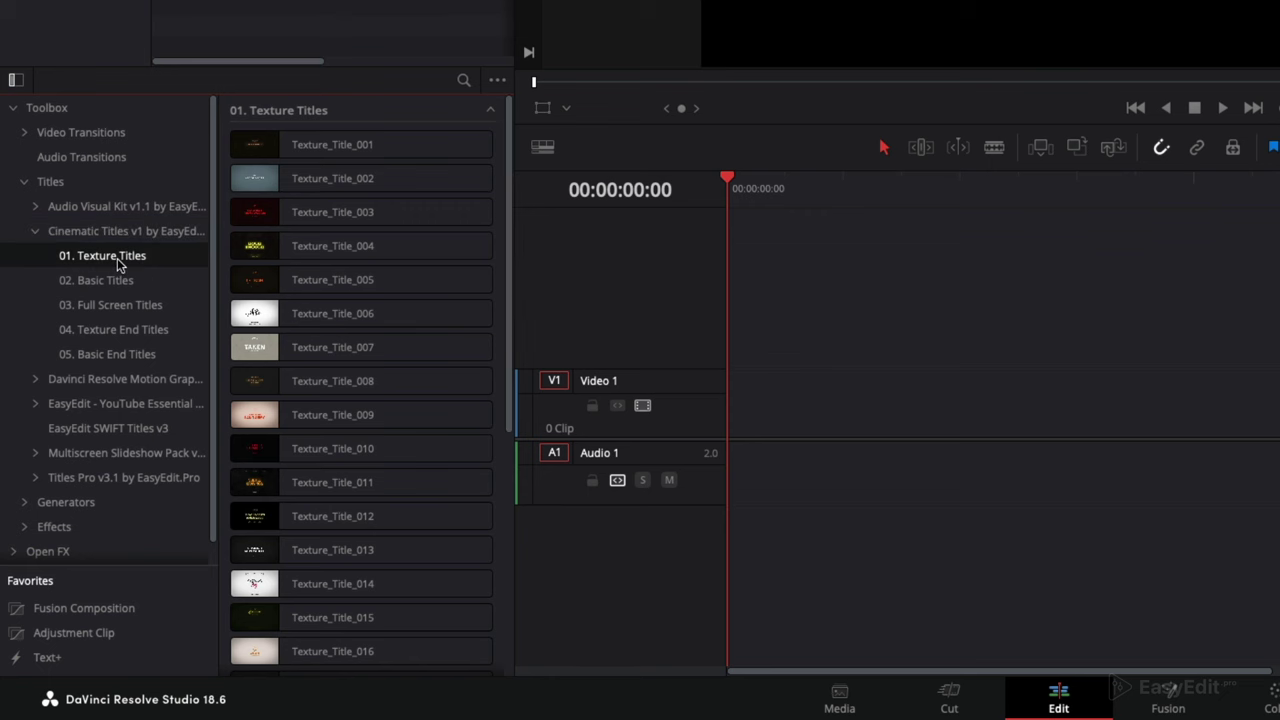
{"action": "left_click", "coordinate": [122, 281]}
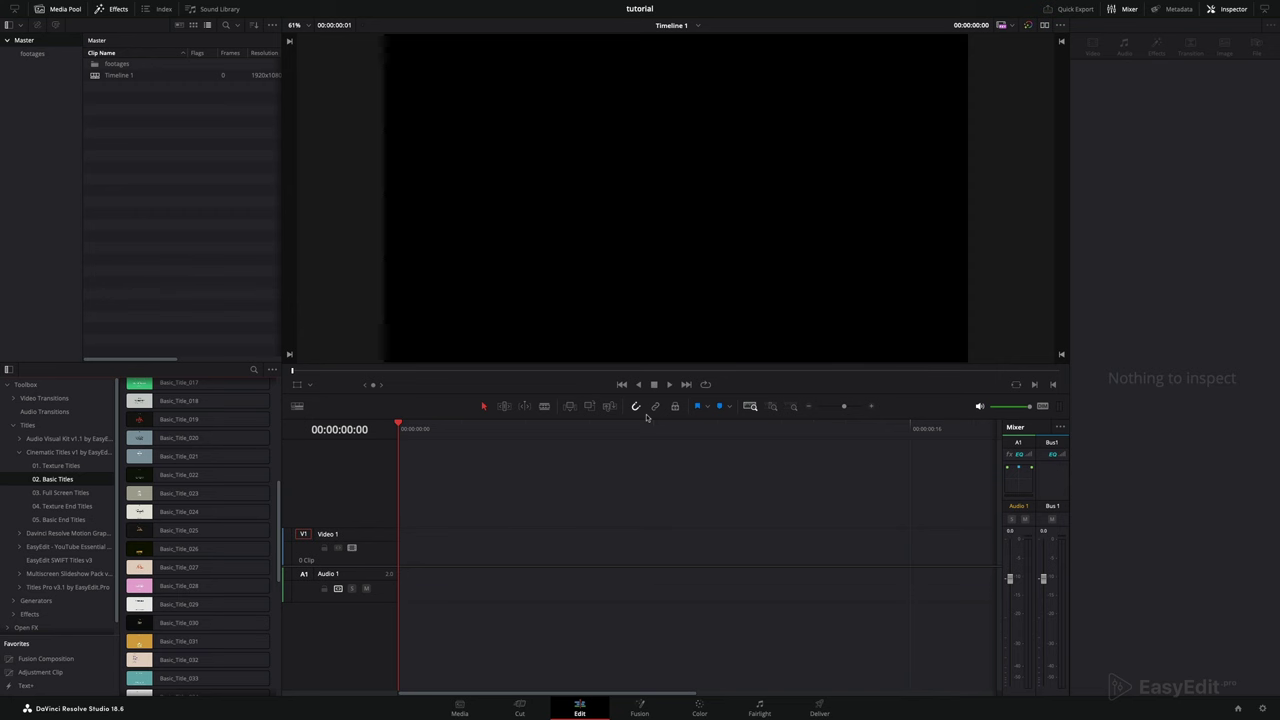
Preview a few basic titles, place Basic_Title_027 at the start of Video 1, and move the playhead to 00:00:02:12
{"action": "mouse_move", "coordinate": [193, 512]}
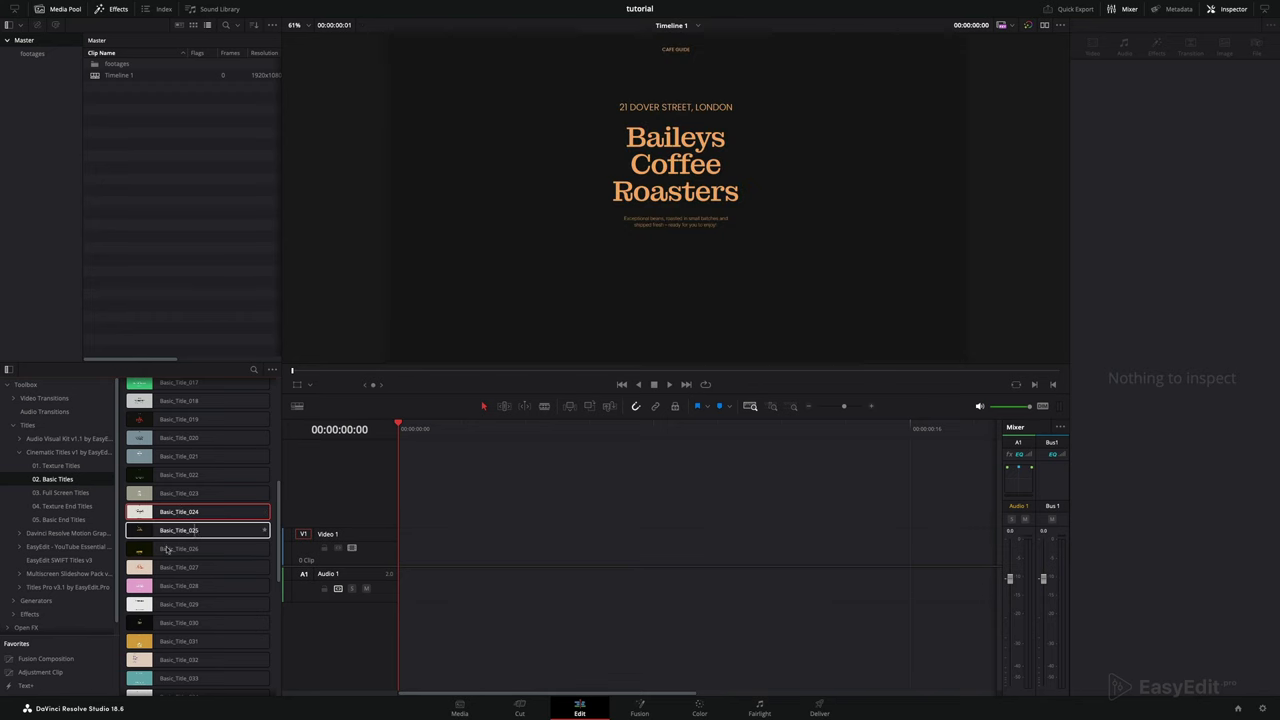
{"action": "mouse_move", "coordinate": [154, 568]}
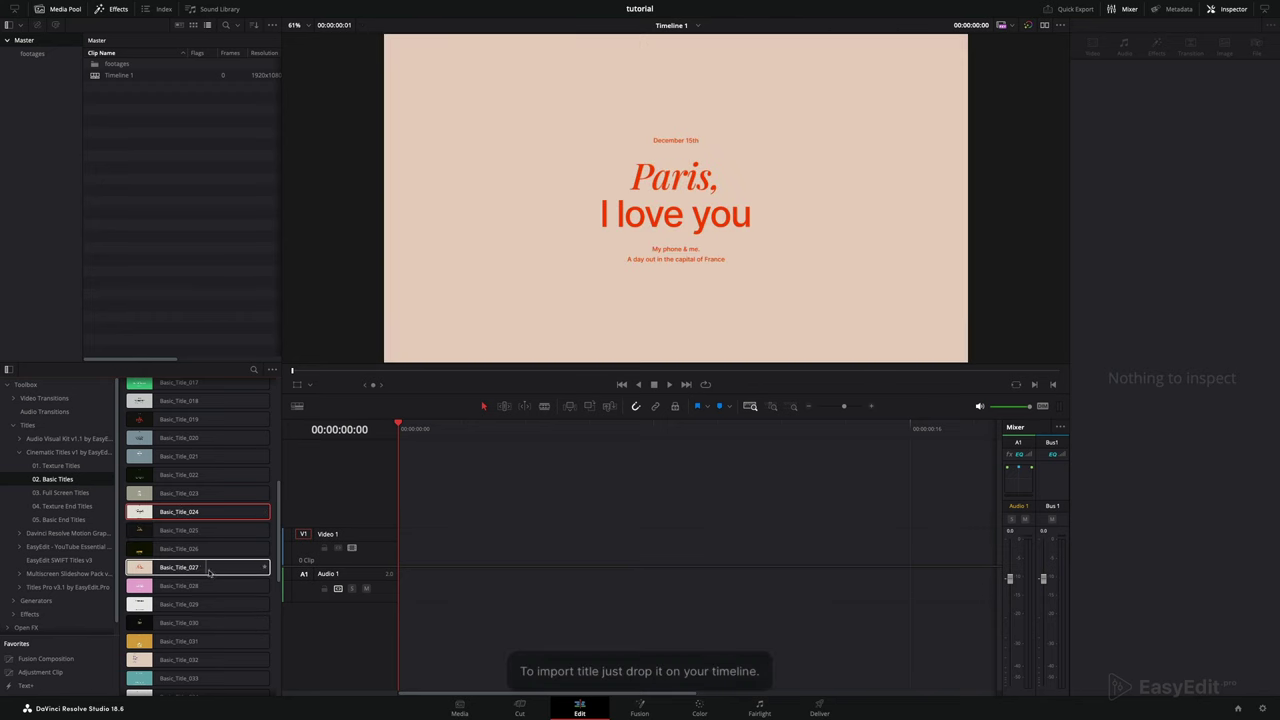
{"action": "left_click_drag", "start_coordinate": [212, 569], "coordinate": [440, 555]}
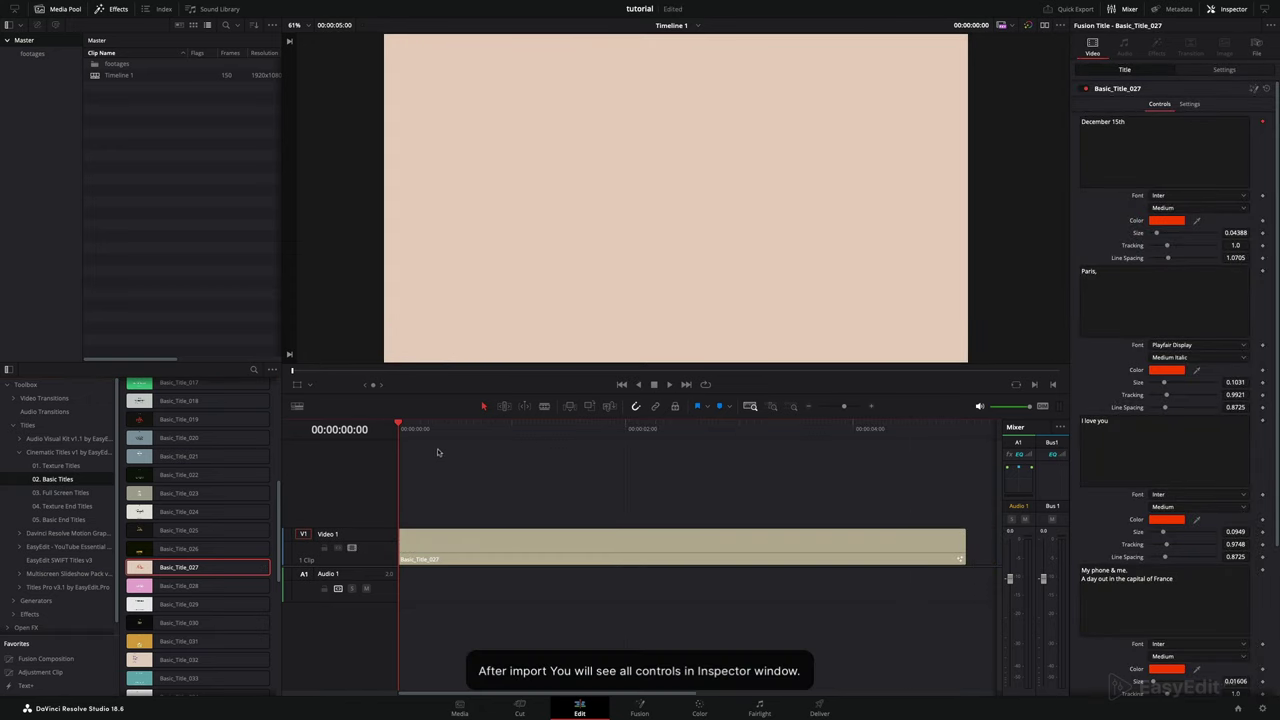
{"action": "left_click_drag", "start_coordinate": [400, 422], "coordinate": [585, 470]}
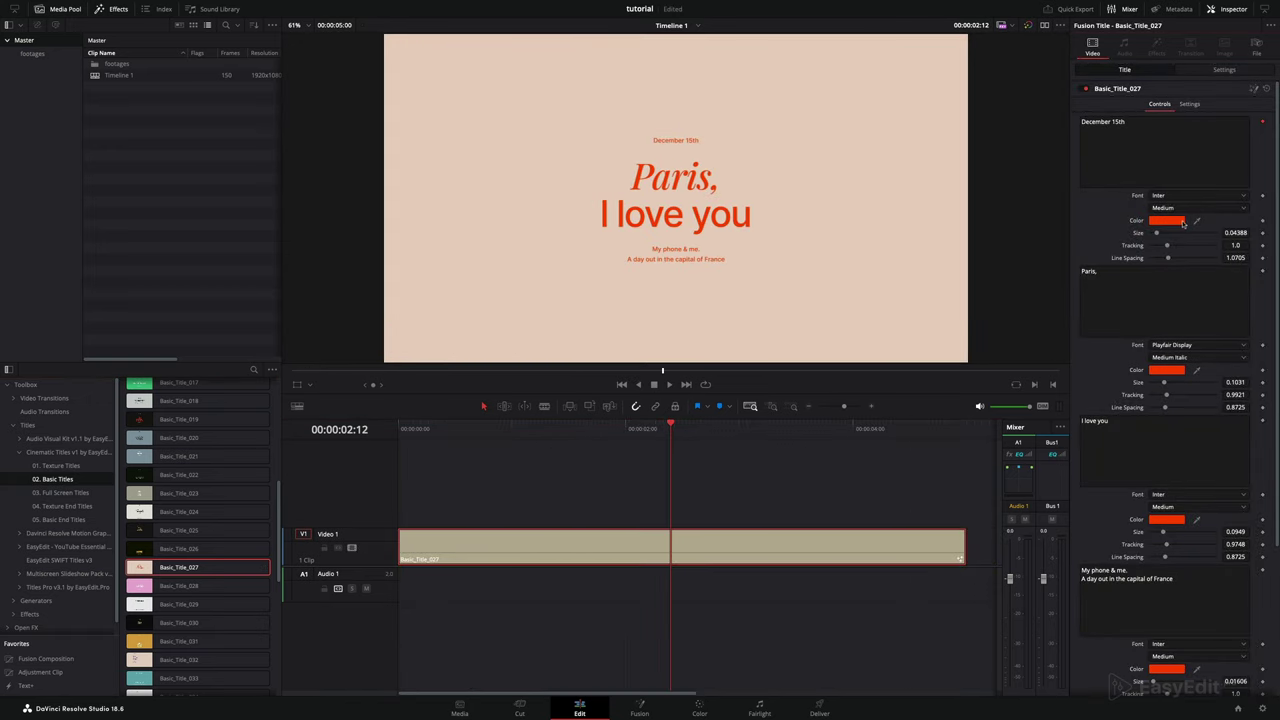
Change the title's background color to light blue
{"action": "scroll", "coordinate": [1184, 250], "scroll_direction": "down", "scroll_amount": 5}
{"action": "left_click", "coordinate": [1185, 634]}
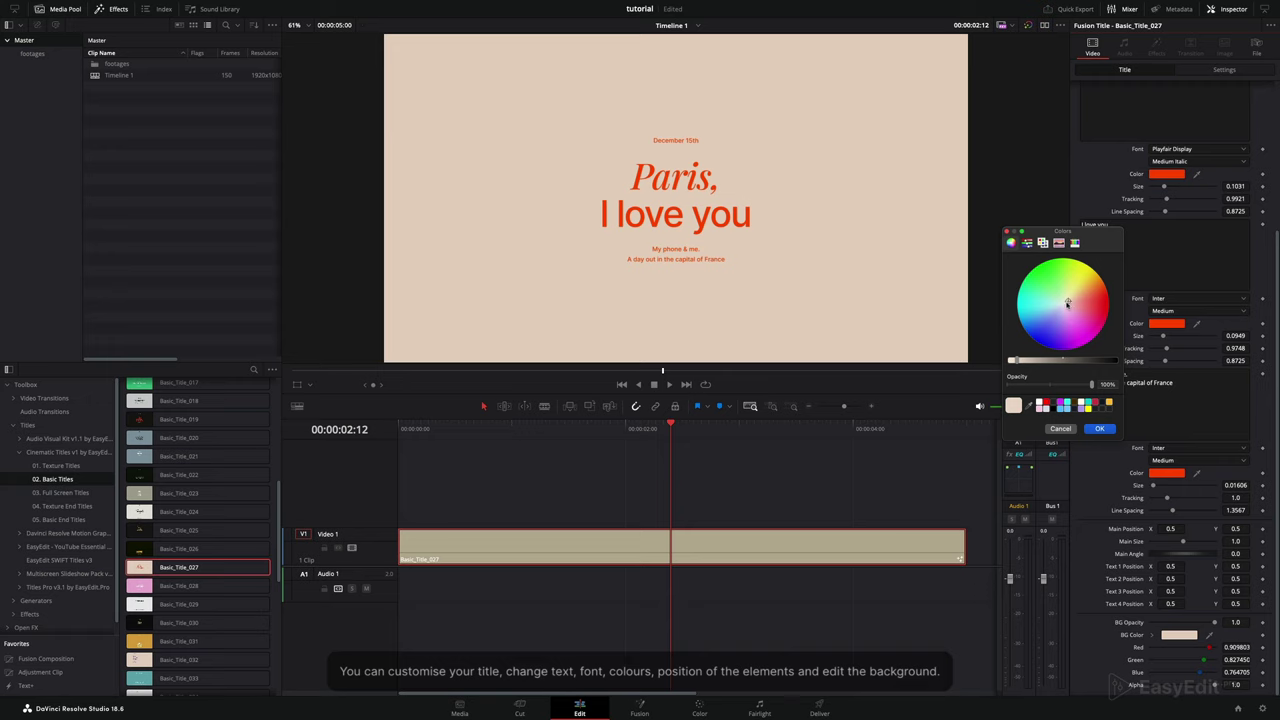
{"action": "left_click", "coordinate": [1058, 308]}
{"action": "left_click", "coordinate": [1099, 428]}
Change the color of the "December 15th" text to dark navy
{"action": "scroll", "coordinate": [1166, 250], "scroll_direction": "up", "scroll_amount": 5}
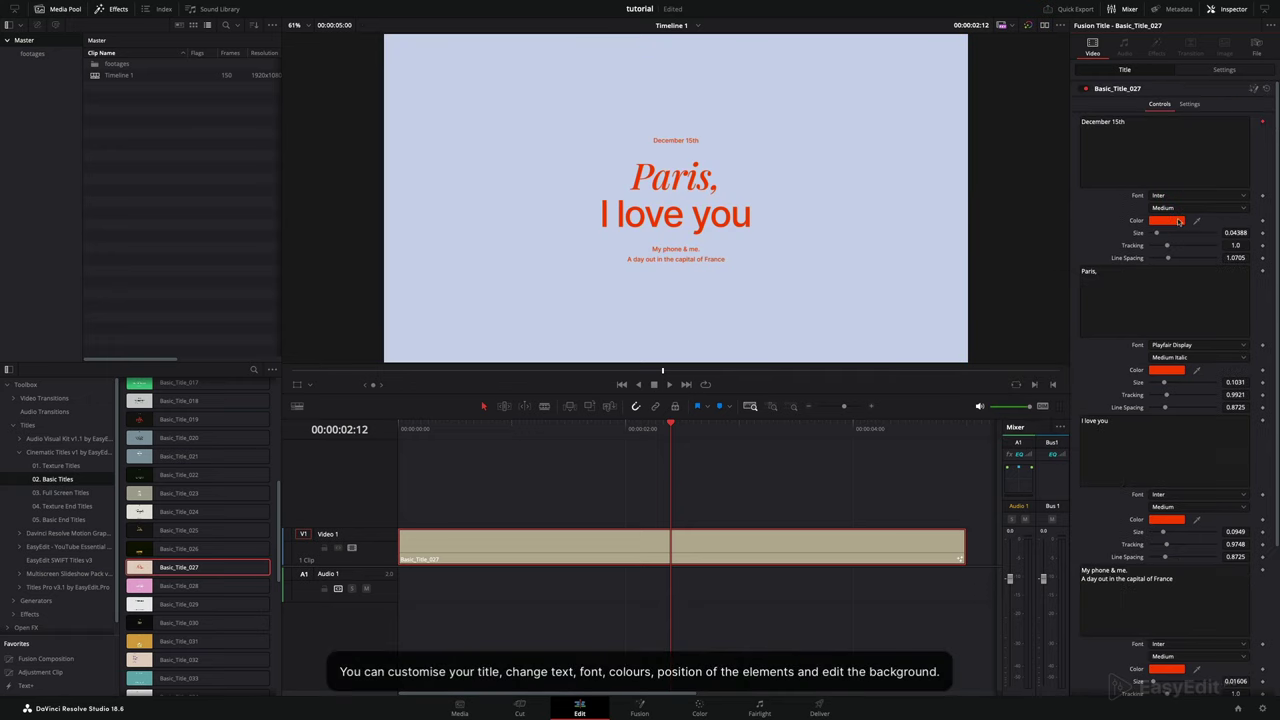
{"action": "left_click", "coordinate": [1166, 220]}
{"action": "left_click", "coordinate": [1045, 333]}
{"action": "left_click", "coordinate": [1100, 360]}
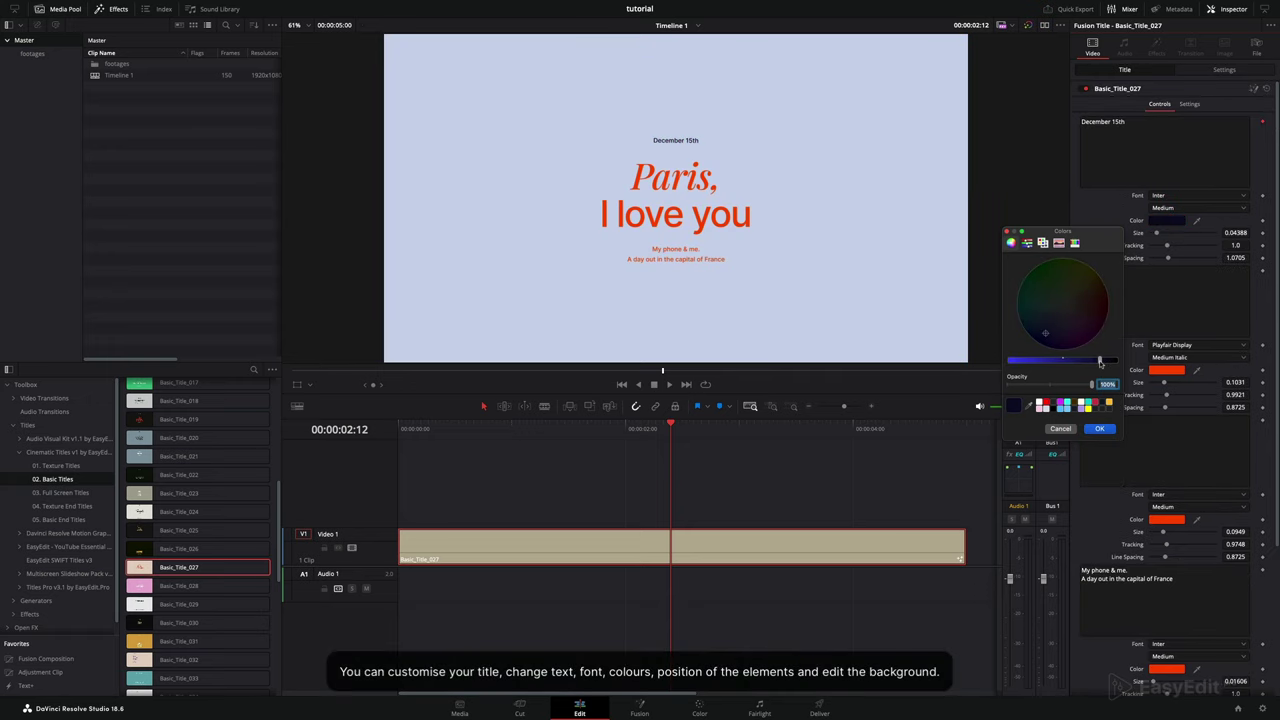
{"action": "left_click", "coordinate": [1099, 428]}
Apply the same dark navy color to the "Paris,", "I love you" and "My phone & me." texts
{"action": "left_click", "coordinate": [1167, 370]}
{"action": "left_click", "coordinate": [1097, 408]}
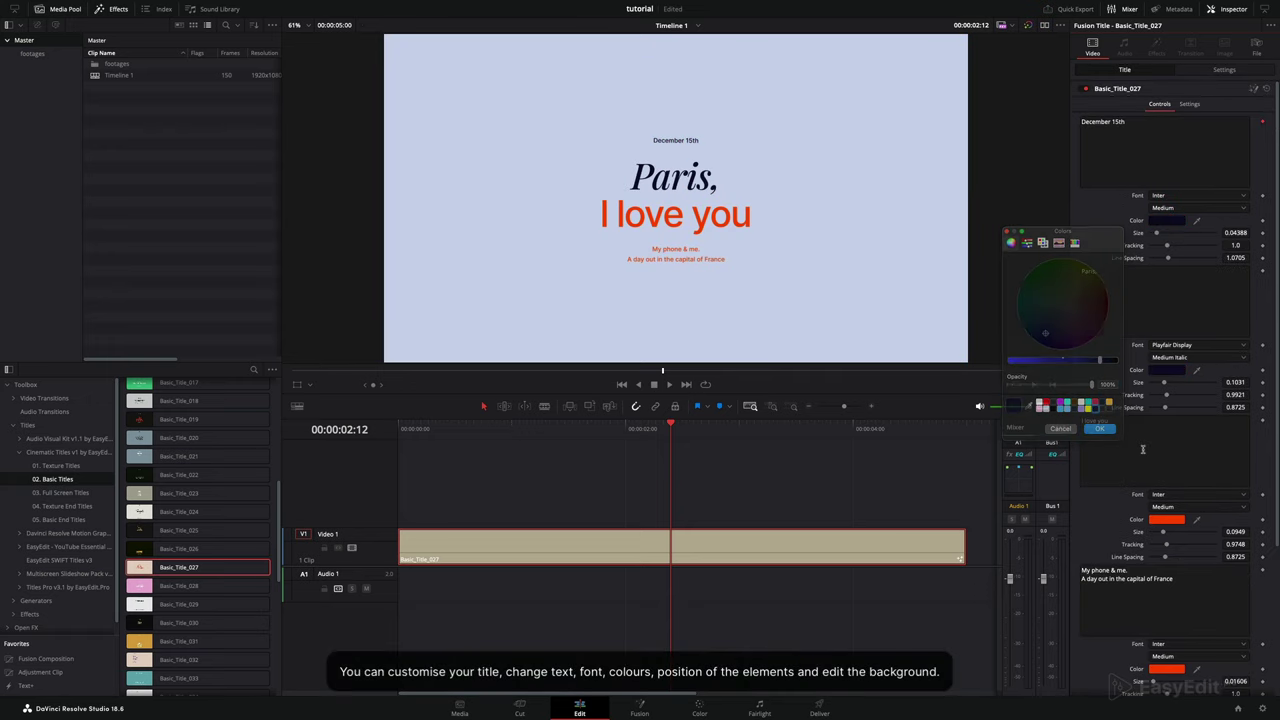
{"action": "left_click", "coordinate": [1097, 409]}
{"action": "left_click", "coordinate": [1099, 428]}
{"action": "scroll", "coordinate": [1166, 520], "scroll_direction": "down", "scroll_amount": 2}
{"action": "left_click", "coordinate": [1166, 609]}
{"action": "left_click", "coordinate": [1097, 409]}
{"action": "left_click", "coordinate": [1099, 428]}
Move the date line up and the bottom caption down, and enlarge "Paris," to size 0.1732 and "I love you" to 0.1299
{"action": "scroll", "coordinate": [1240, 465], "scroll_direction": "down", "scroll_amount": 4}
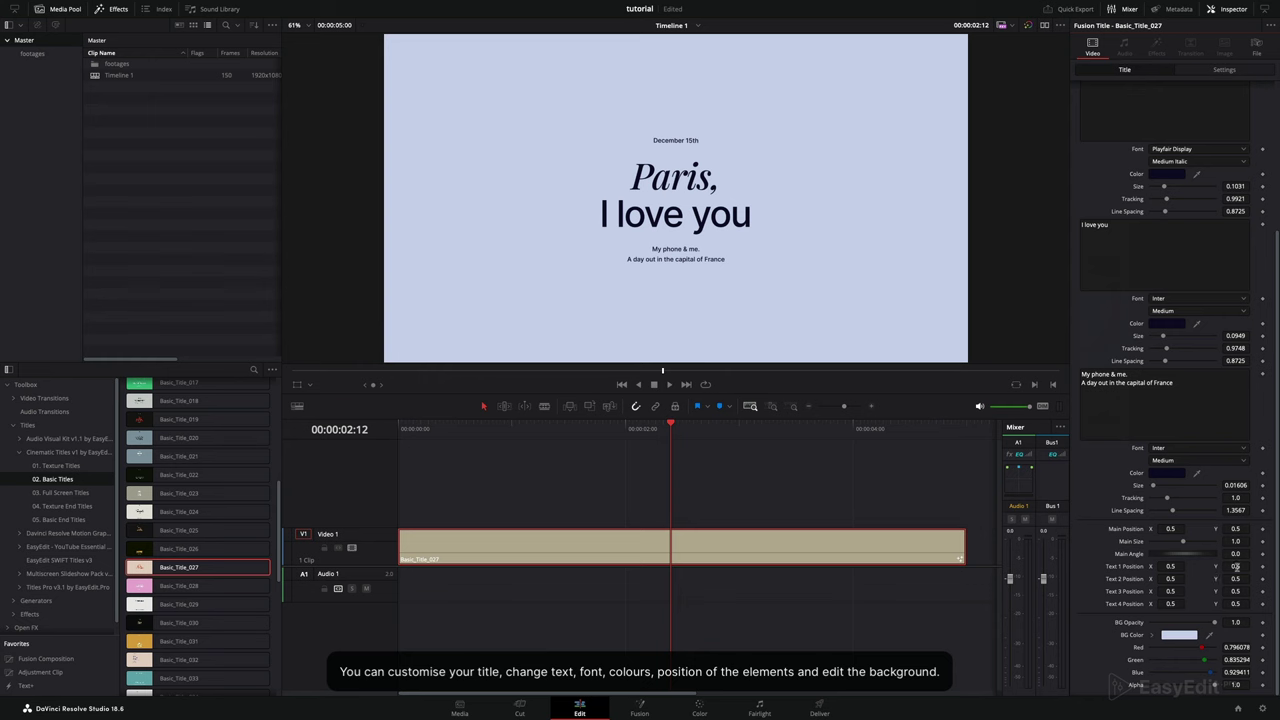
{"action": "left_click_drag", "start_coordinate": [1236, 605], "coordinate": [1216, 605]}
{"action": "scroll", "coordinate": [1175, 577], "scroll_direction": "up", "scroll_amount": 5}
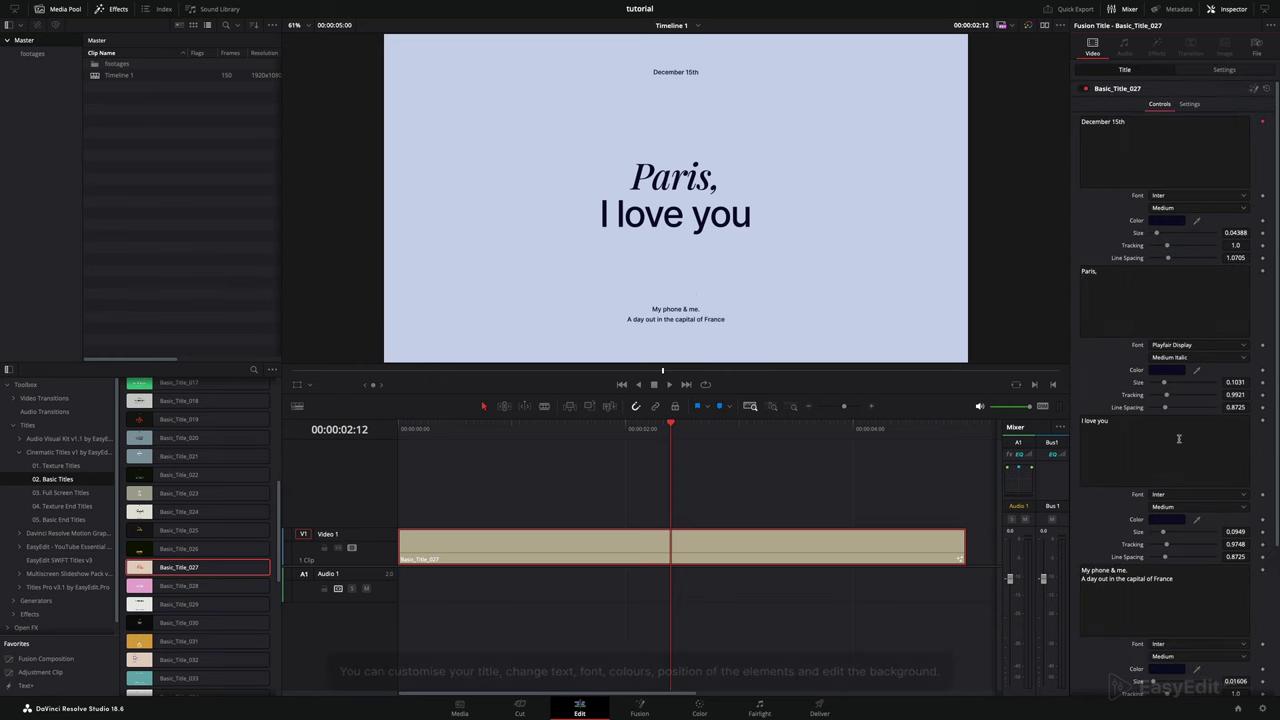
{"action": "left_click_drag", "start_coordinate": [1163, 382], "coordinate": [1173, 382]}
{"action": "left_click_drag", "start_coordinate": [1161, 532], "coordinate": [1168, 532]}
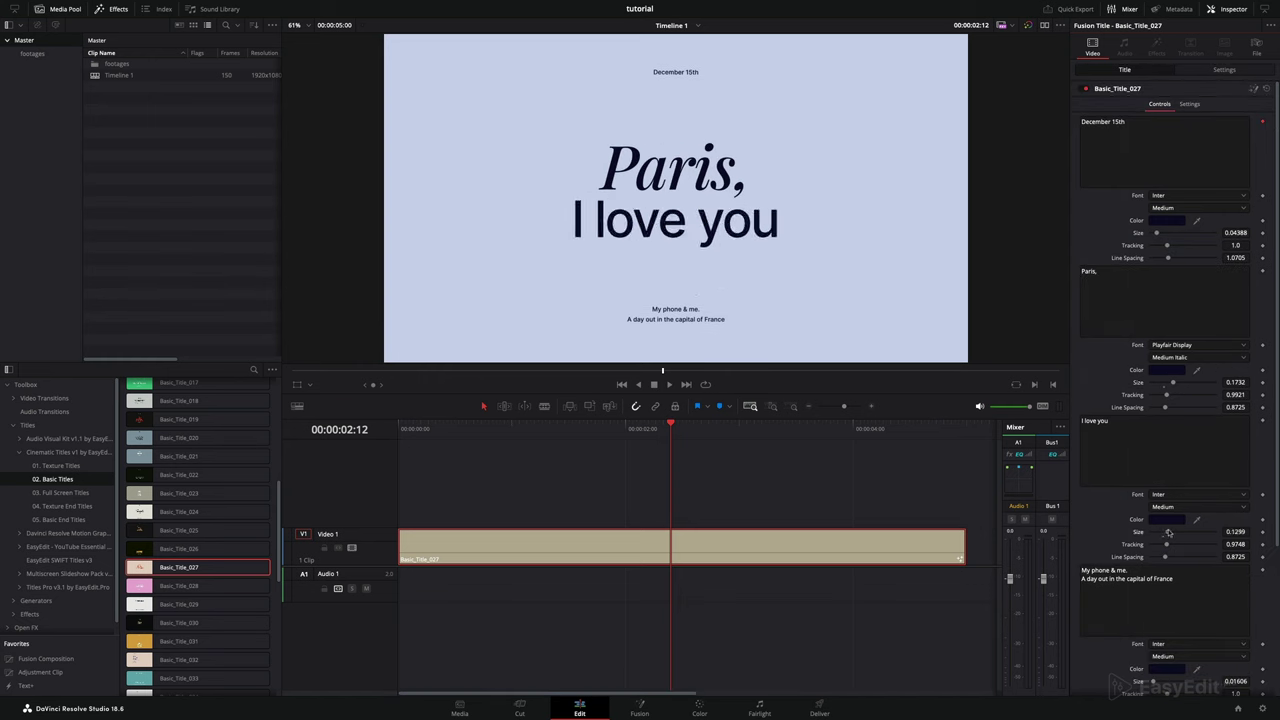
Adjust the vertical position of the "Paris," heading
{"action": "scroll", "coordinate": [1234, 623], "scroll_direction": "down", "scroll_amount": 4}
{"action": "left_click_drag", "start_coordinate": [1236, 580], "coordinate": [1246, 592]}
{"action": "left_click", "coordinate": [1168, 312]}
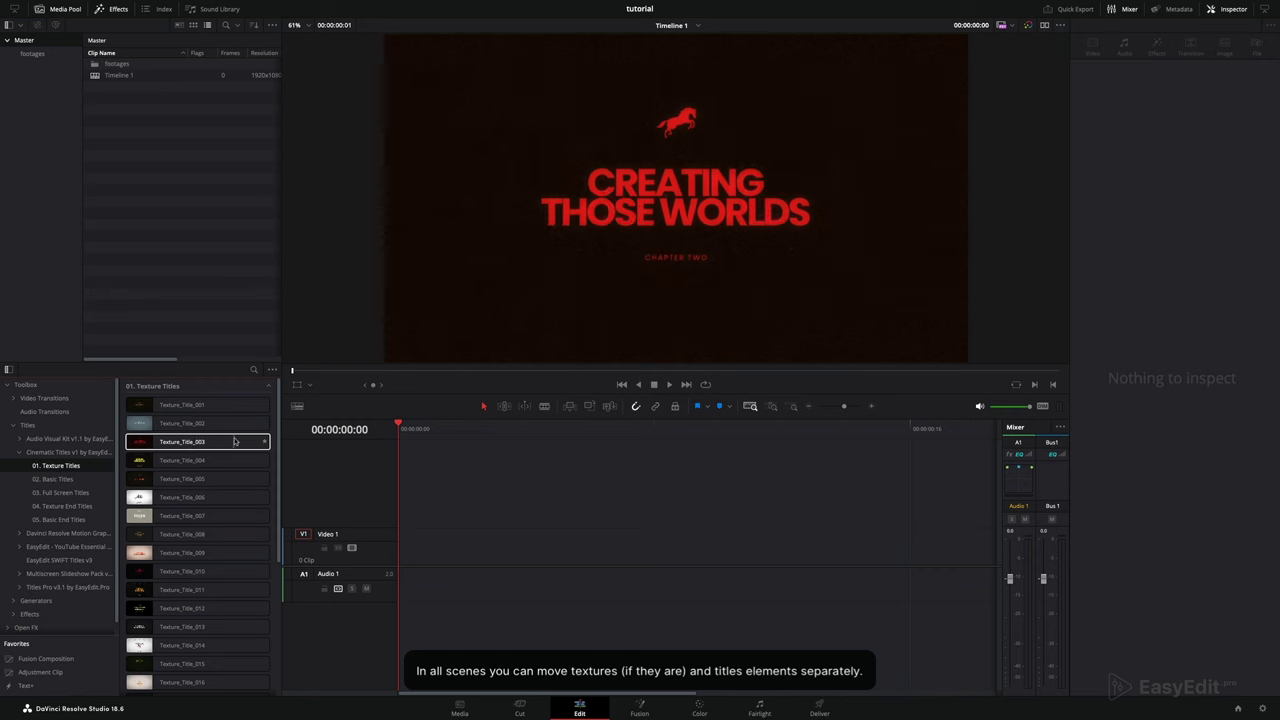
Place Texture_Title_001 at the start of Video 1, move the playhead to where its text shows, and select the clip
{"action": "left_click_drag", "start_coordinate": [167, 414], "coordinate": [406, 549]}
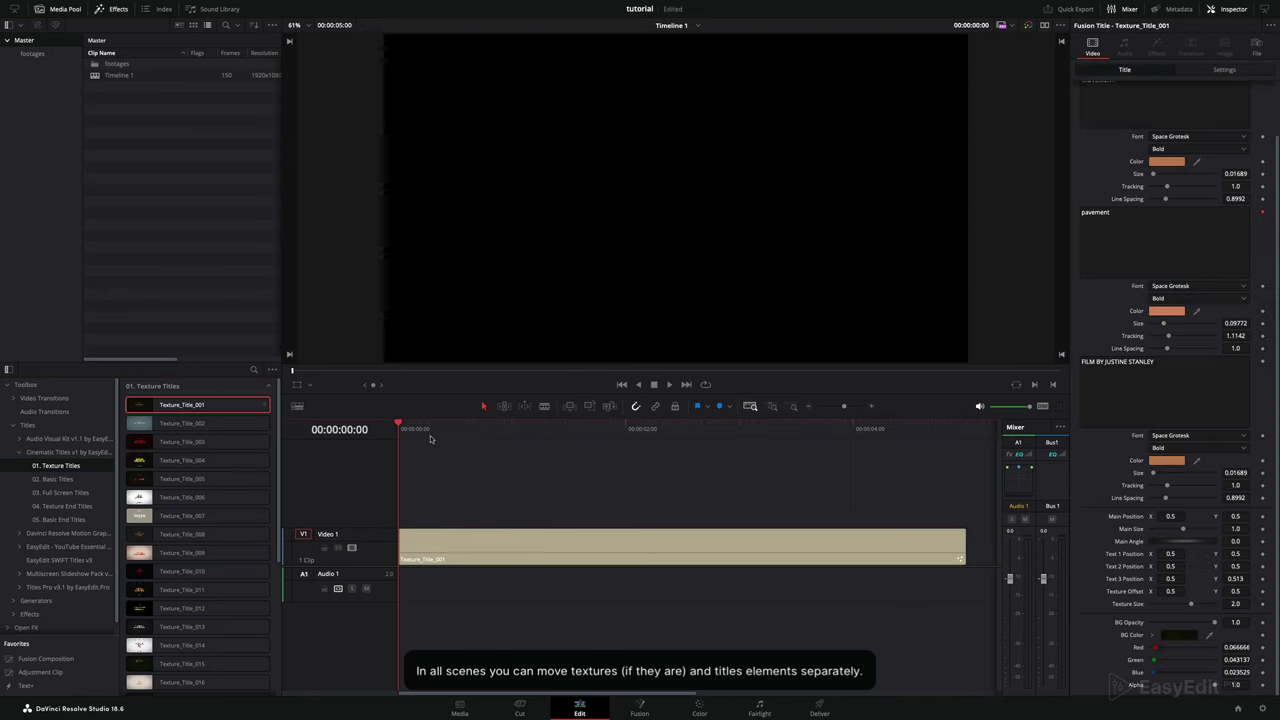
{"action": "left_click_drag", "start_coordinate": [417, 433], "coordinate": [610, 470]}
{"action": "left_click", "coordinate": [636, 540]}
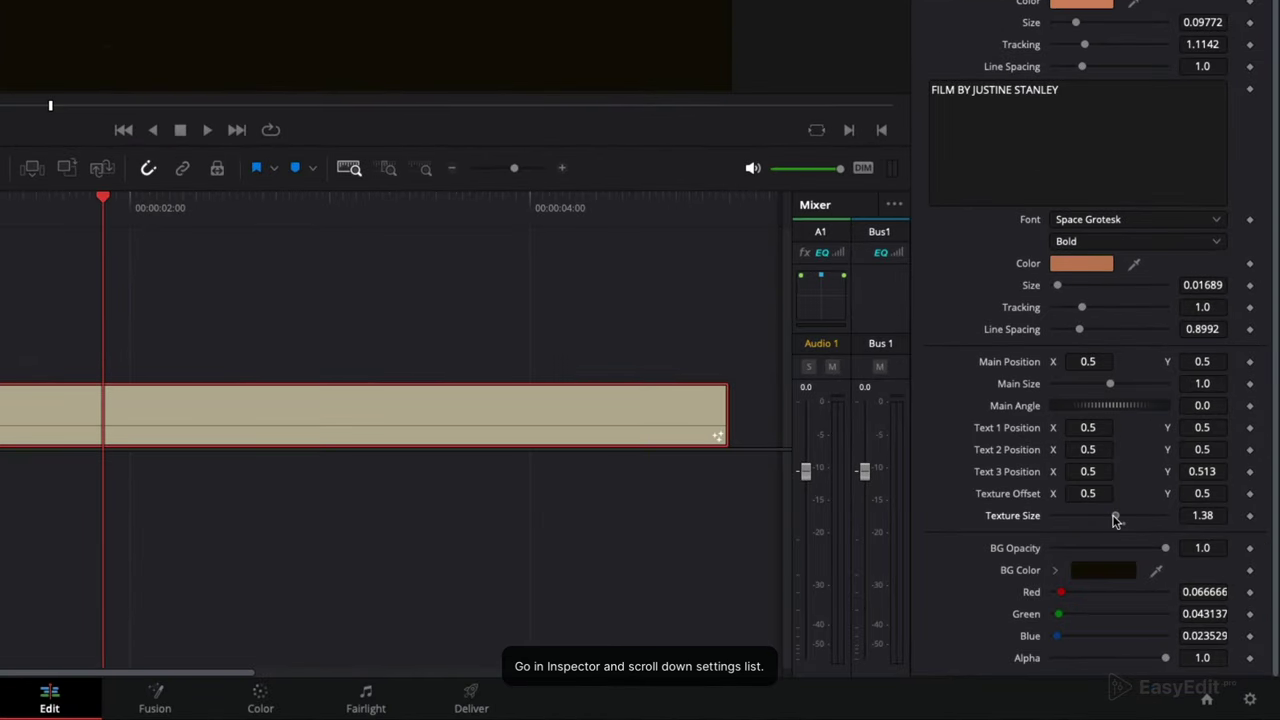
Set the texture size to 4.24 and texture offset X to 0.562, and adjust the text positions and the main group's size and position
{"action": "left_click_drag", "start_coordinate": [1088, 520], "coordinate": [1167, 494]}
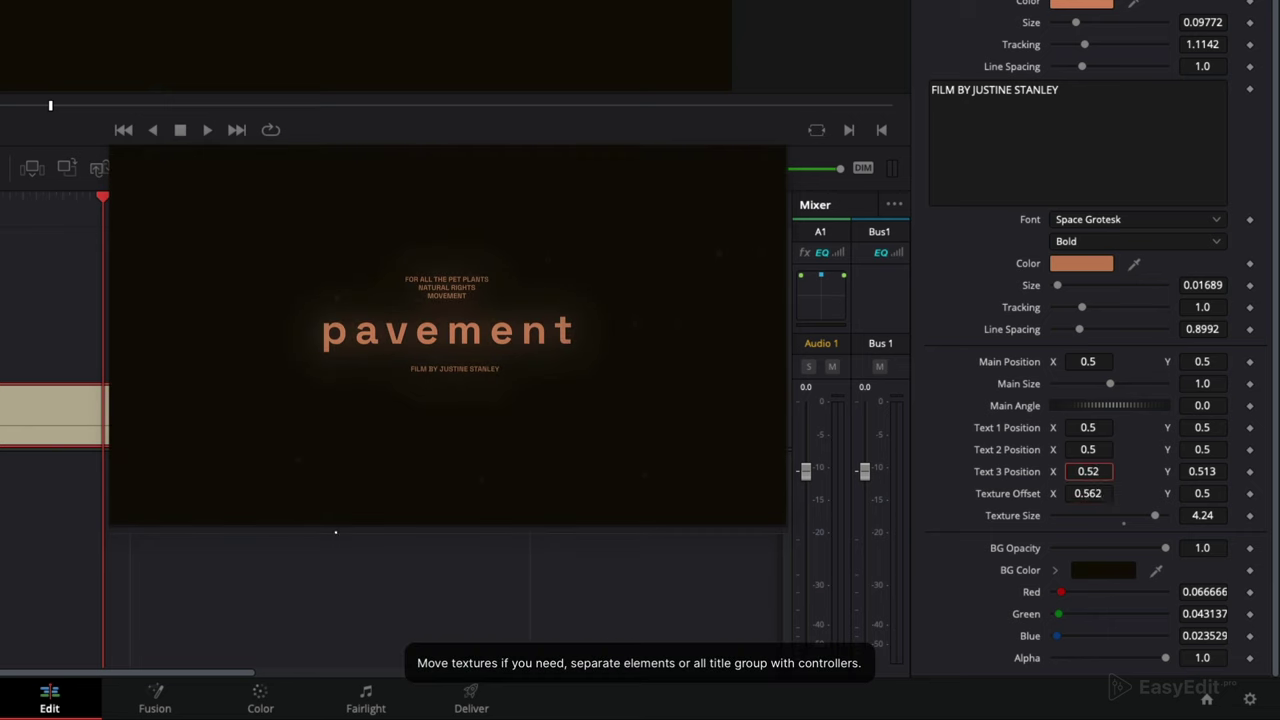
{"action": "left_click_drag", "start_coordinate": [1099, 453], "coordinate": [1093, 451]}
{"action": "left_click_drag", "start_coordinate": [1110, 385], "coordinate": [1078, 361]}
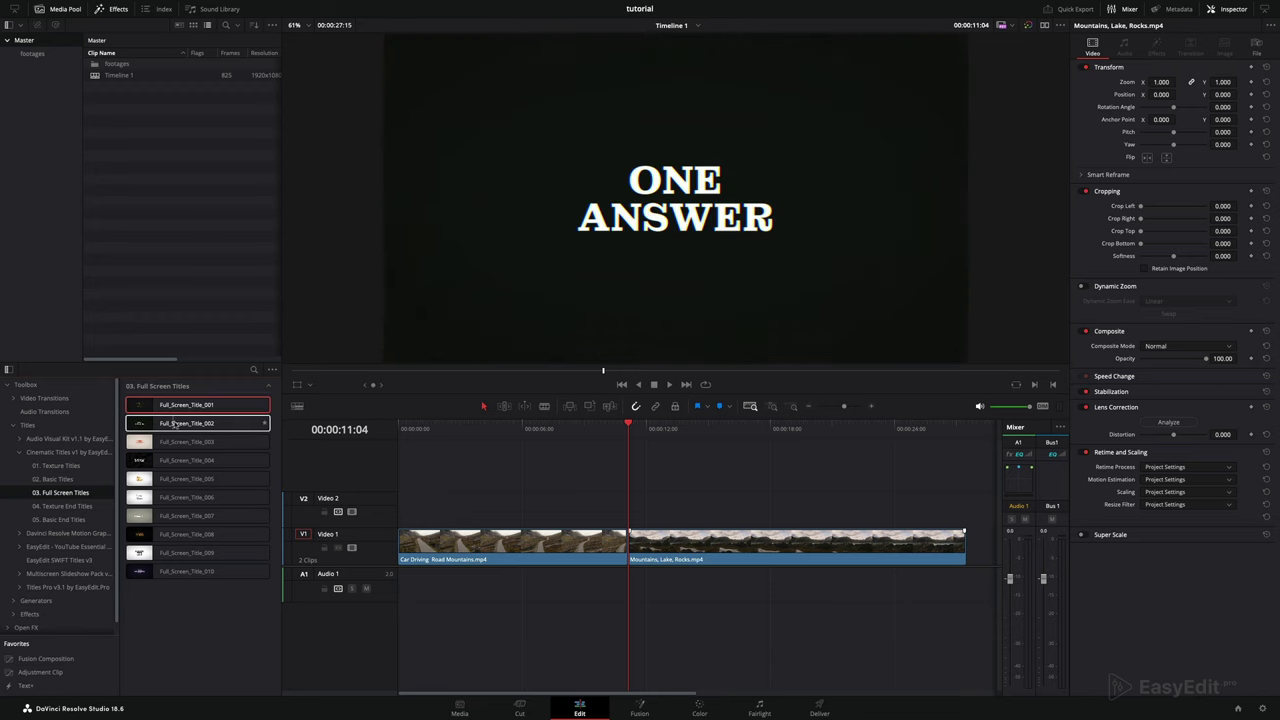
Place Full_Screen_Title_002 on Video 2 at the start of the Mountains, Lake, Rocks.mp4 clip and extend it to about 14:01
{"action": "left_click_drag", "start_coordinate": [173, 424], "coordinate": [633, 510]}
{"action": "left_click_drag", "start_coordinate": [820, 507], "coordinate": [921, 507]}
{"action": "left_click", "coordinate": [672, 429]}
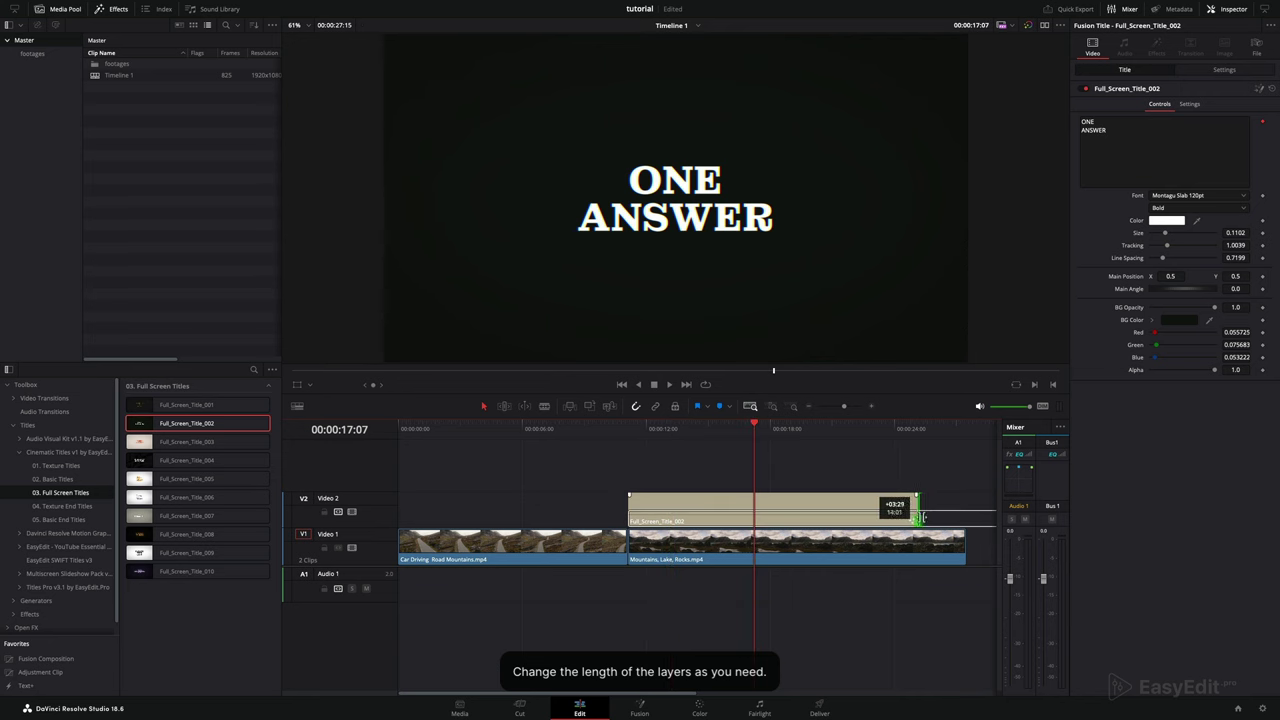
{"action": "left_click", "coordinate": [757, 505]}
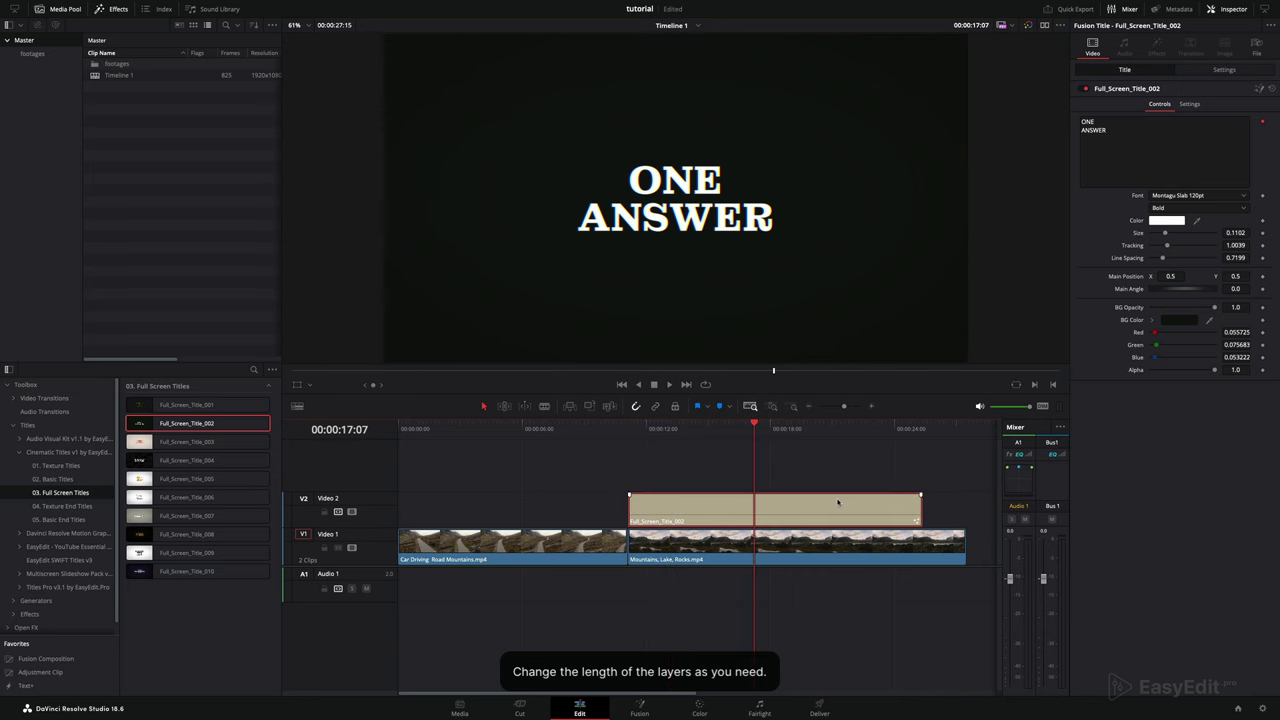
Lower the background opacity of Full_Screen_Title_002 to 0.402 and change its background color to black
{"action": "left_click_drag", "start_coordinate": [1216, 309], "coordinate": [1177, 308]}
{"action": "left_click", "coordinate": [1180, 321]}
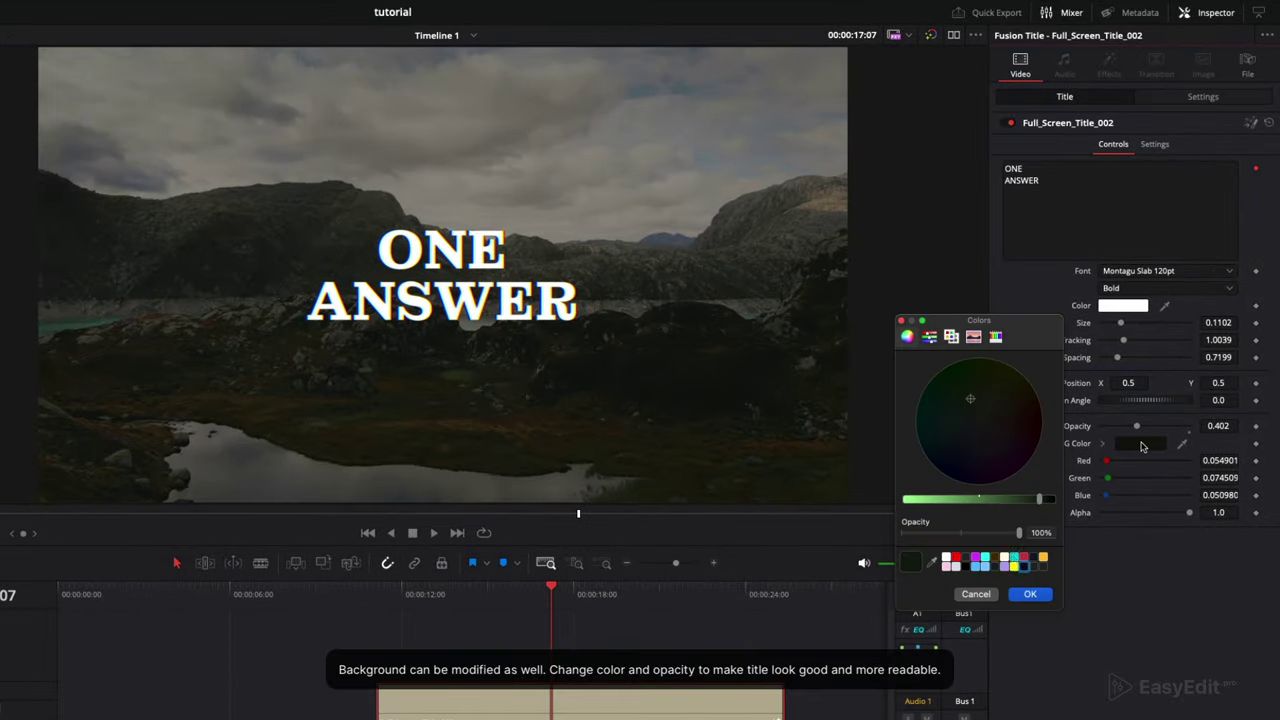
{"action": "left_click_drag", "start_coordinate": [1050, 499], "coordinate": [1085, 500]}
{"action": "left_click", "coordinate": [1030, 594]}
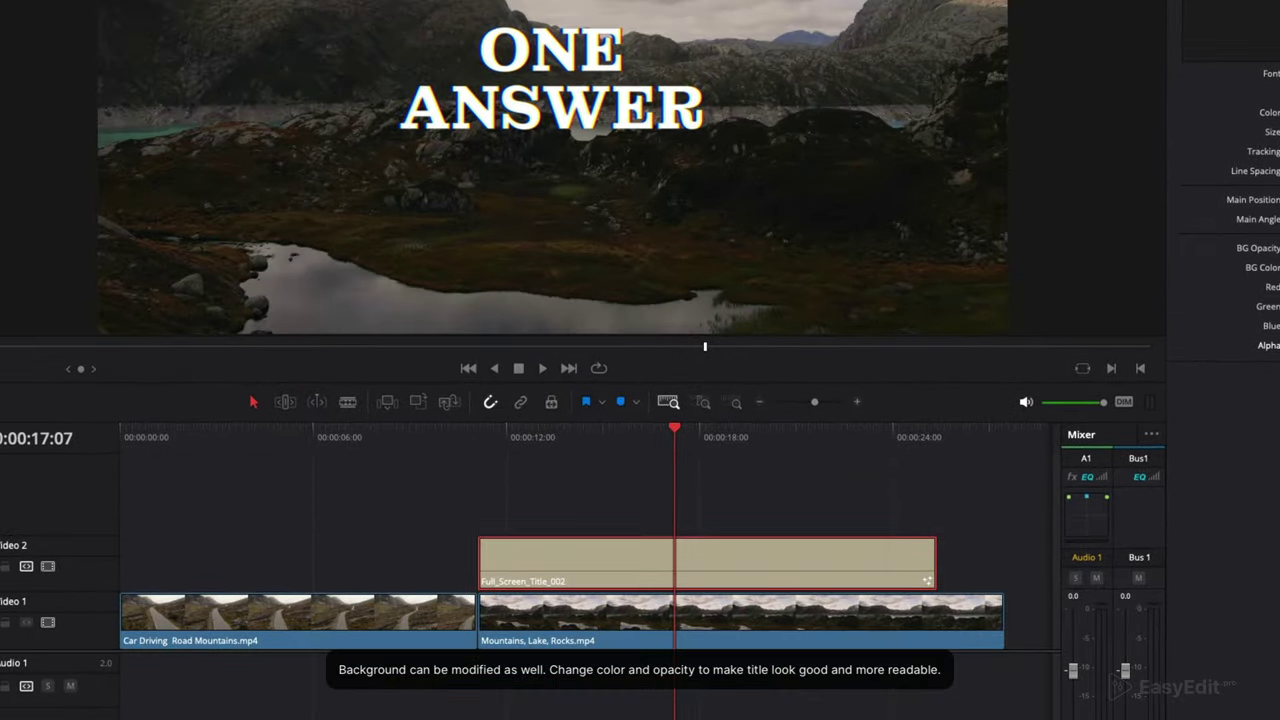
Add a fade-in and a fade-out of about one second each to the Full_Screen_Title_002 clip and play it back
{"action": "left_click_drag", "start_coordinate": [578, 437], "coordinate": [532, 437]}
{"action": "right_click", "coordinate": [507, 566]}
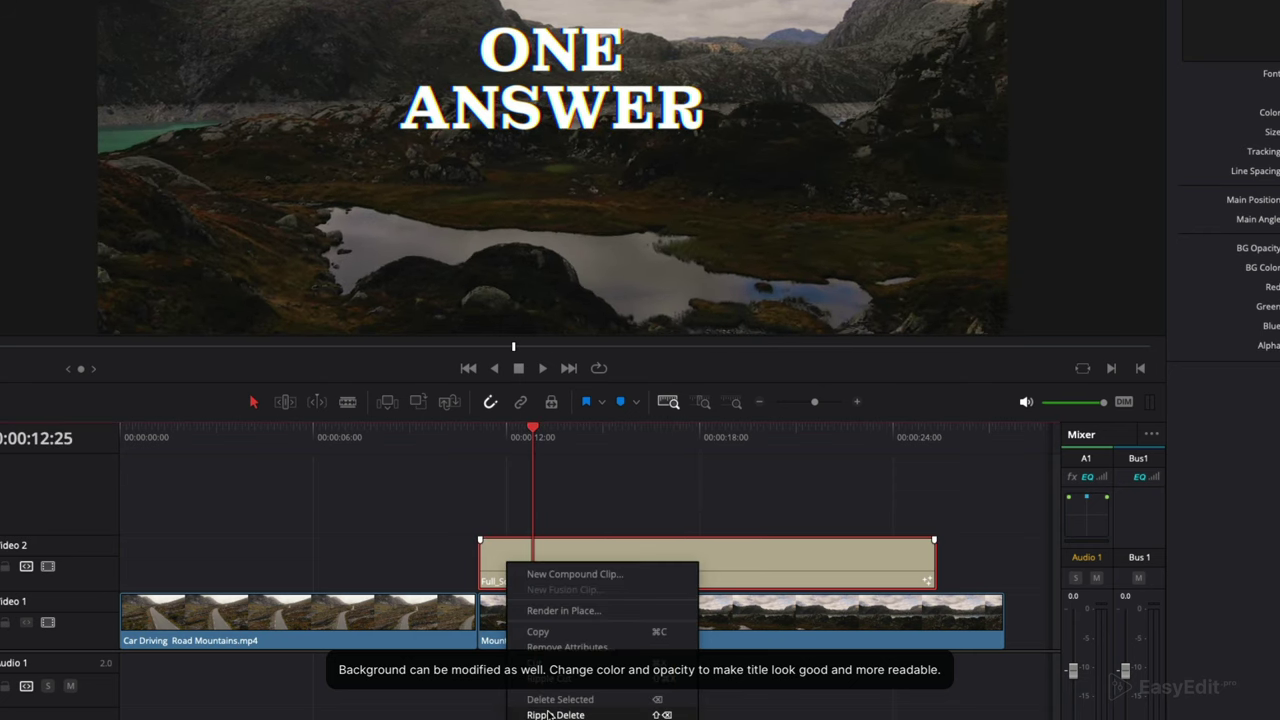
{"action": "left_click", "coordinate": [473, 520]}
{"action": "left_click_drag", "start_coordinate": [481, 542], "coordinate": [516, 543]}
{"action": "left_click_drag", "start_coordinate": [932, 541], "coordinate": [904, 542]}
{"action": "left_click", "coordinate": [482, 433]}
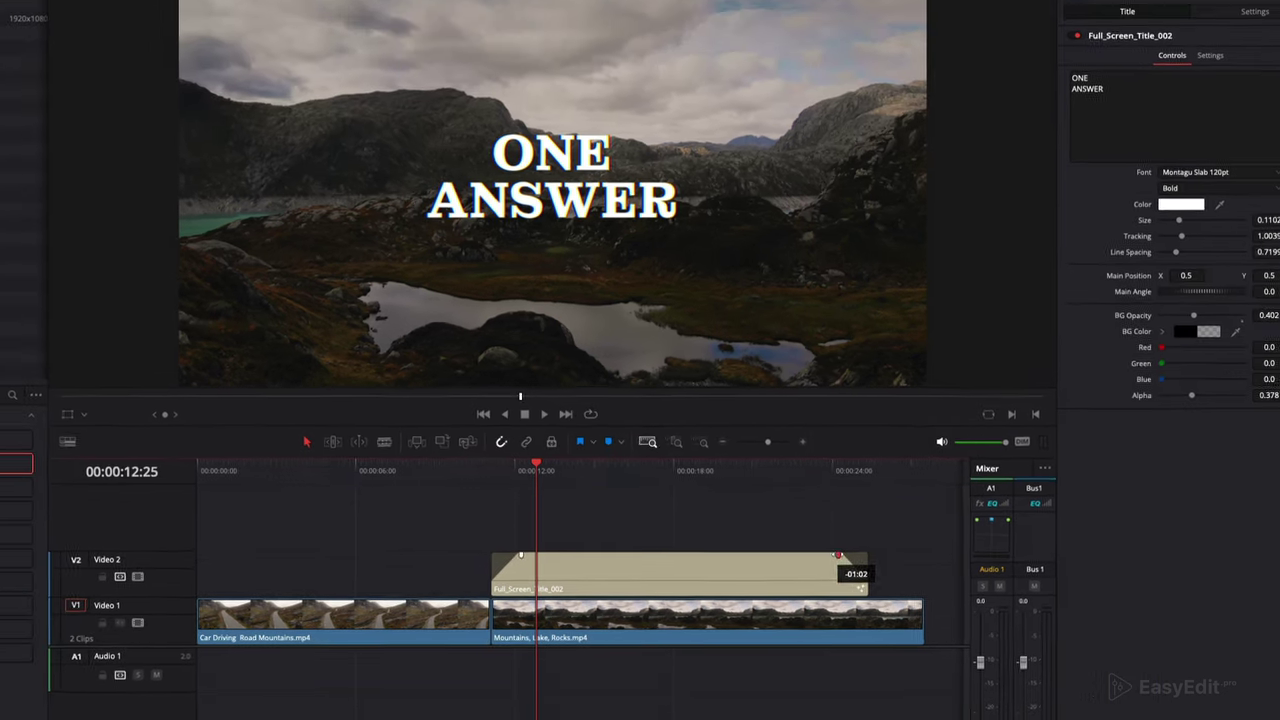
{"action": "key", "text": "space"}
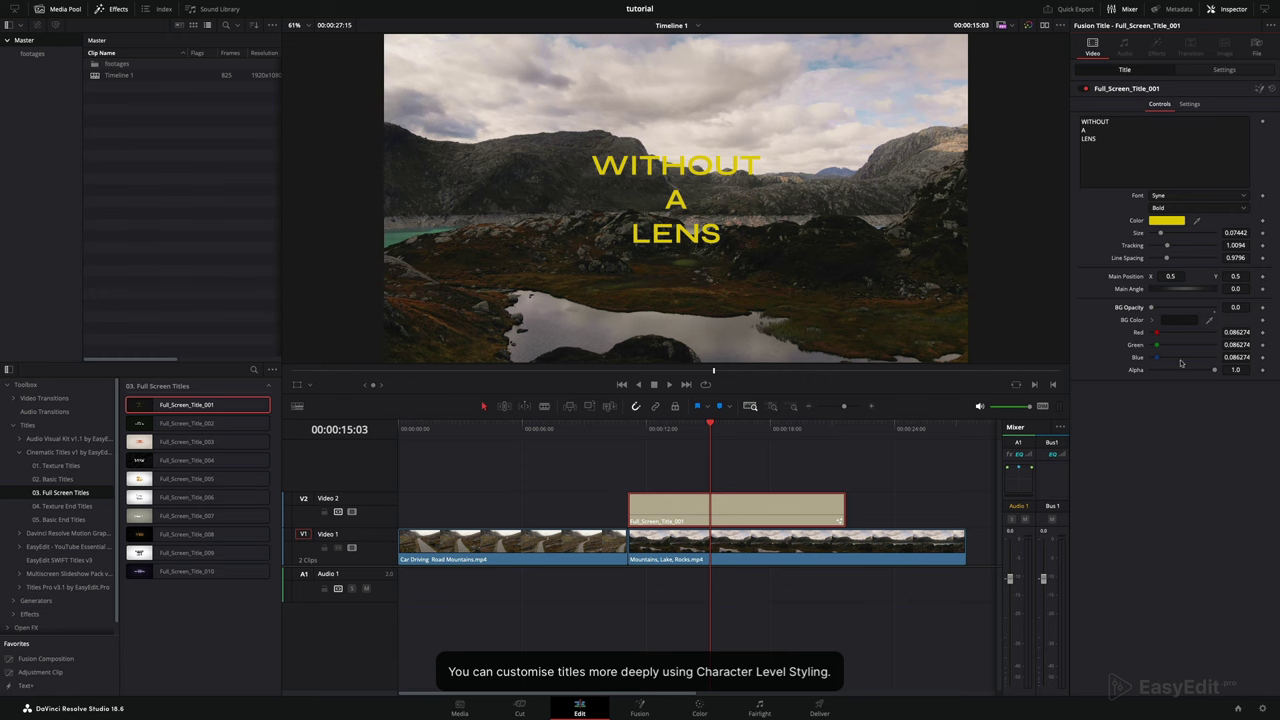
Set the background opacity of Full_Screen_Title_001 to 0.165 and its background color to black
{"action": "left_click_drag", "start_coordinate": [1151, 307], "coordinate": [1163, 309]}
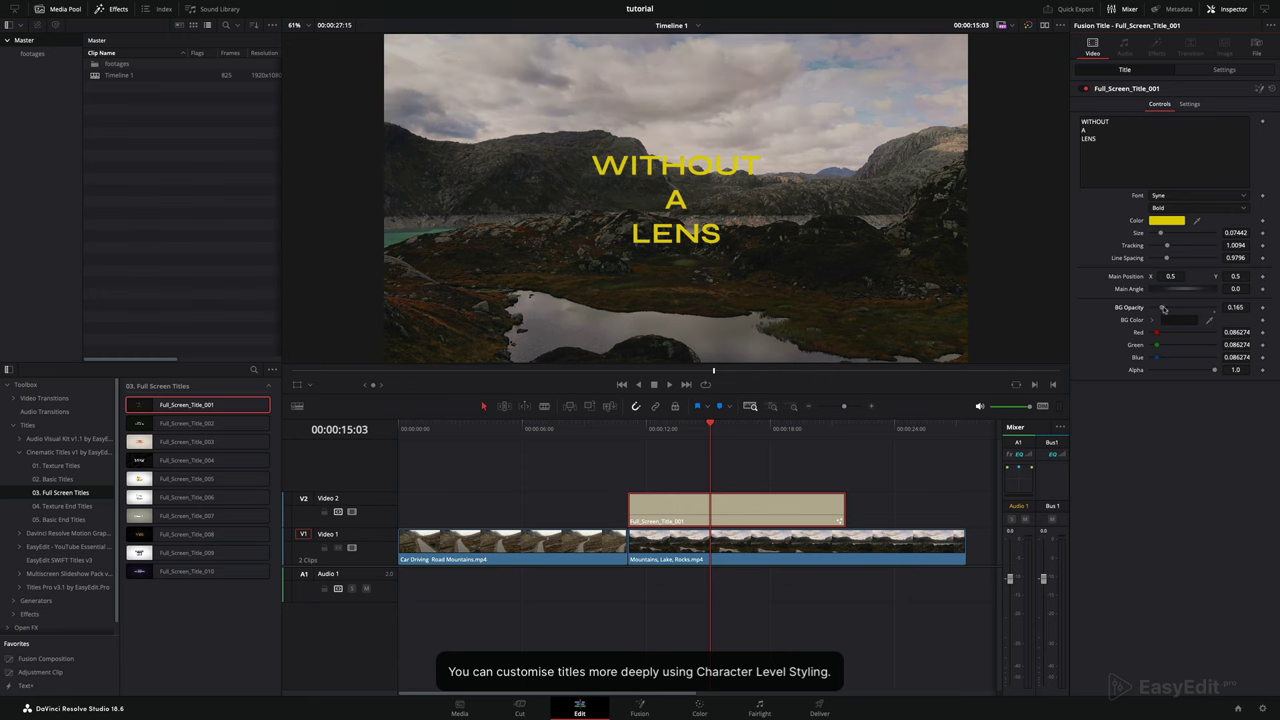
{"action": "left_click", "coordinate": [1173, 322]}
{"action": "left_click_drag", "start_coordinate": [1039, 362], "coordinate": [1277, 379]}
{"action": "left_click", "coordinate": [1100, 429]}
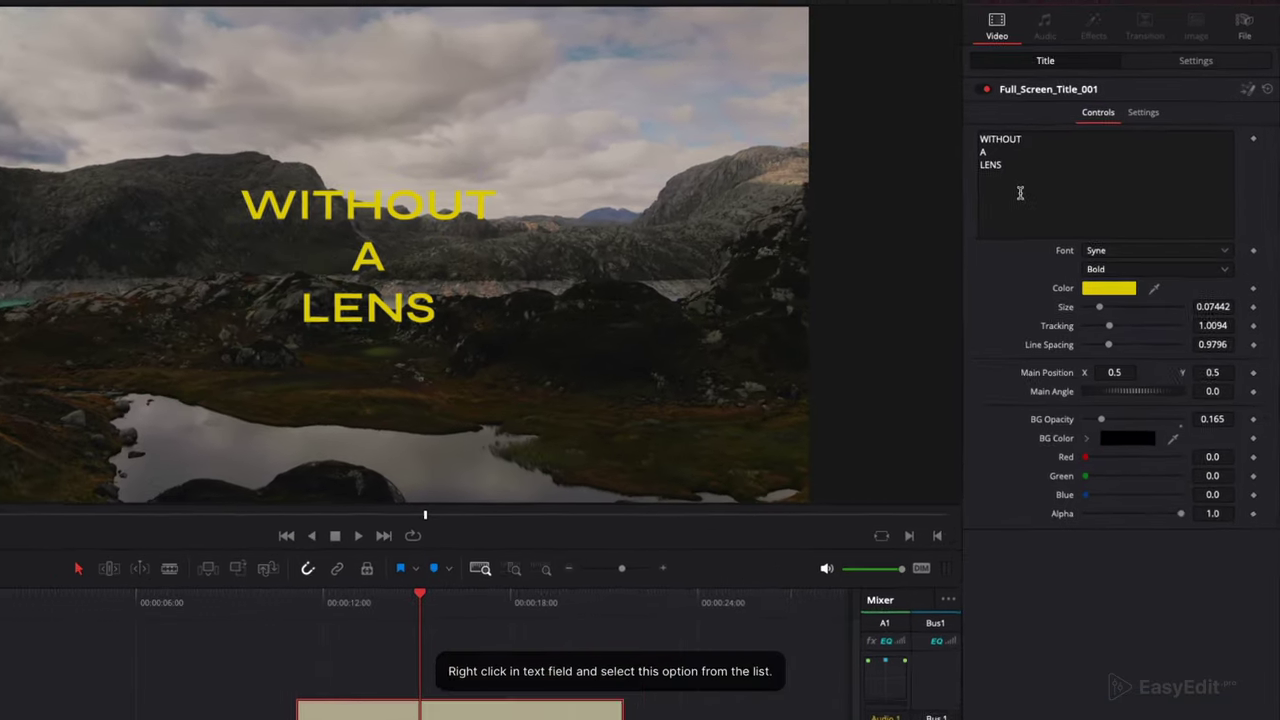
Apply Character Level Styling to the "WITHOUT A LENS" text and open the title in the Fusion page
{"action": "right_click", "coordinate": [1020, 193]}
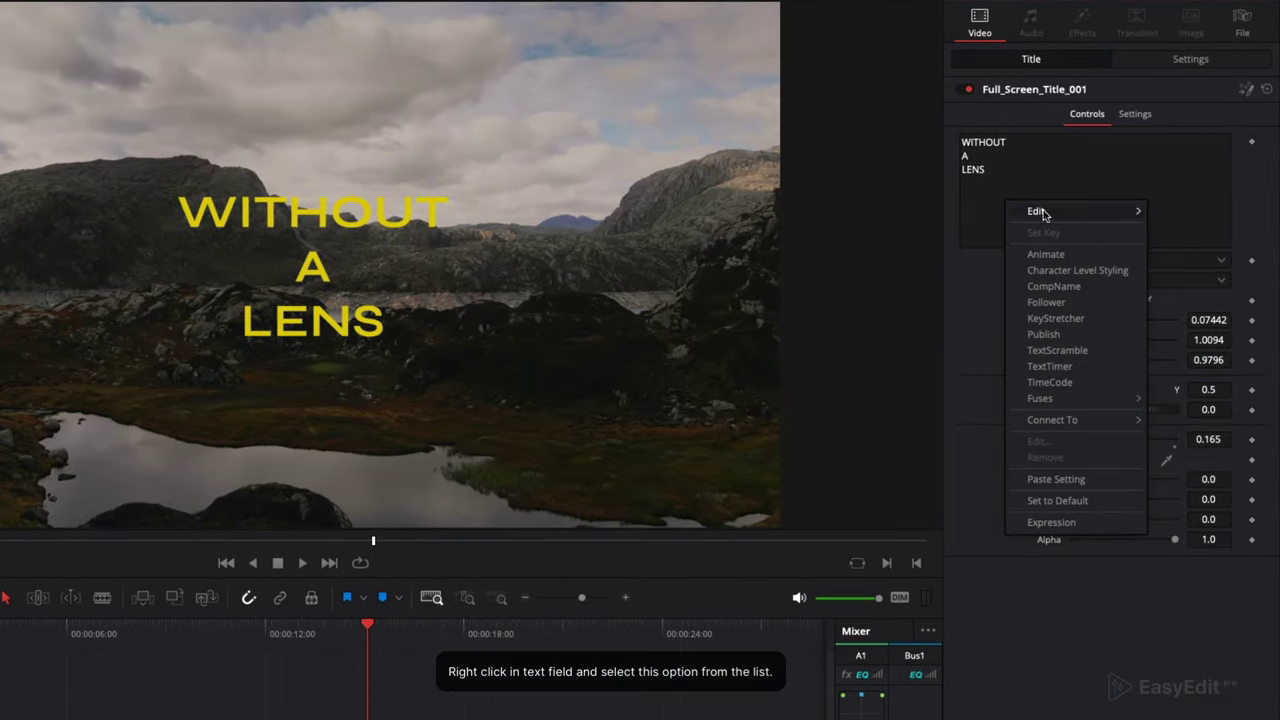
{"action": "left_click", "coordinate": [1077, 271]}
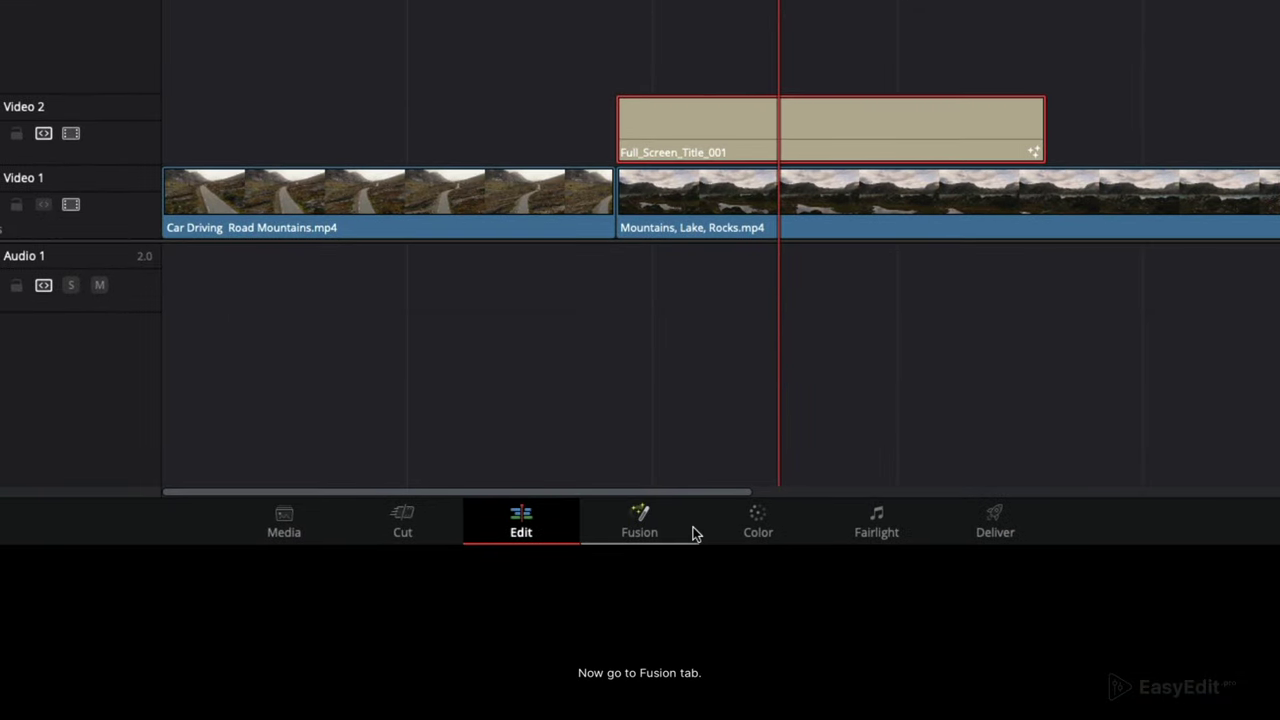
{"action": "left_click", "coordinate": [694, 534]}
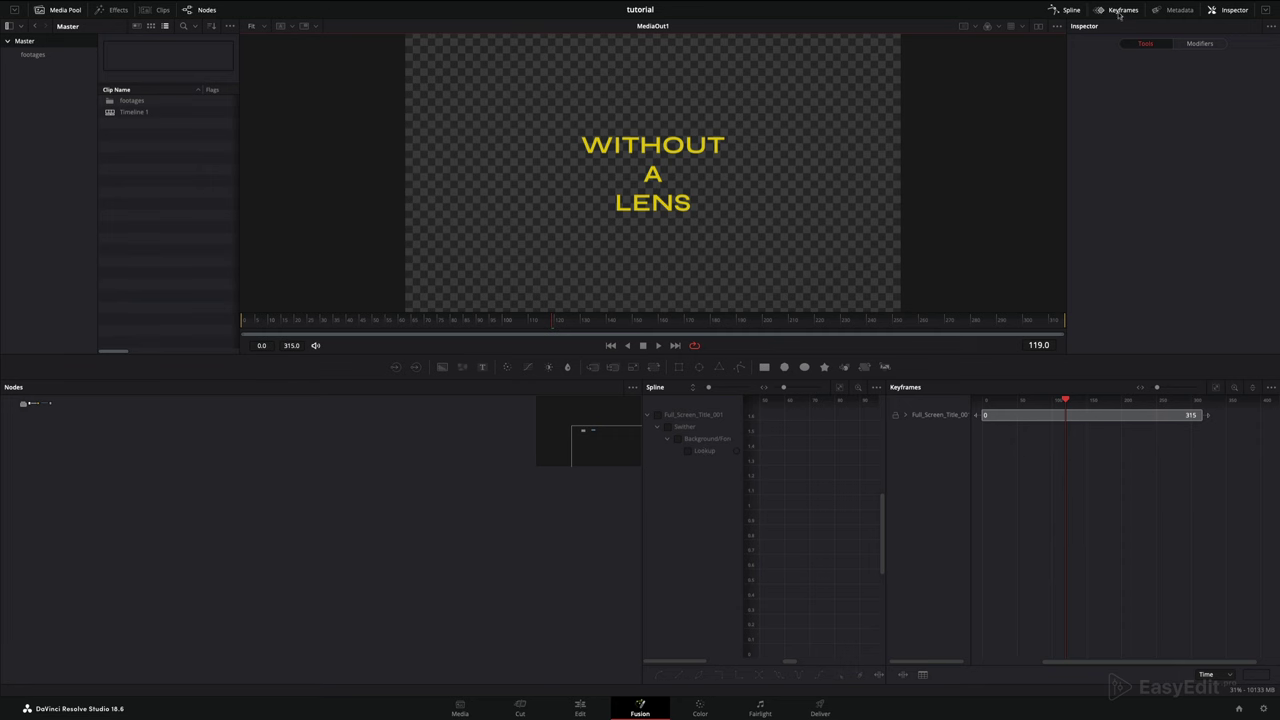
Hide the keyframe and spline editors, extend the Inspector to full height, and select the Full_Screen_Title_001 node
{"action": "left_click", "coordinate": [1119, 10]}
{"action": "left_click", "coordinate": [1066, 10]}
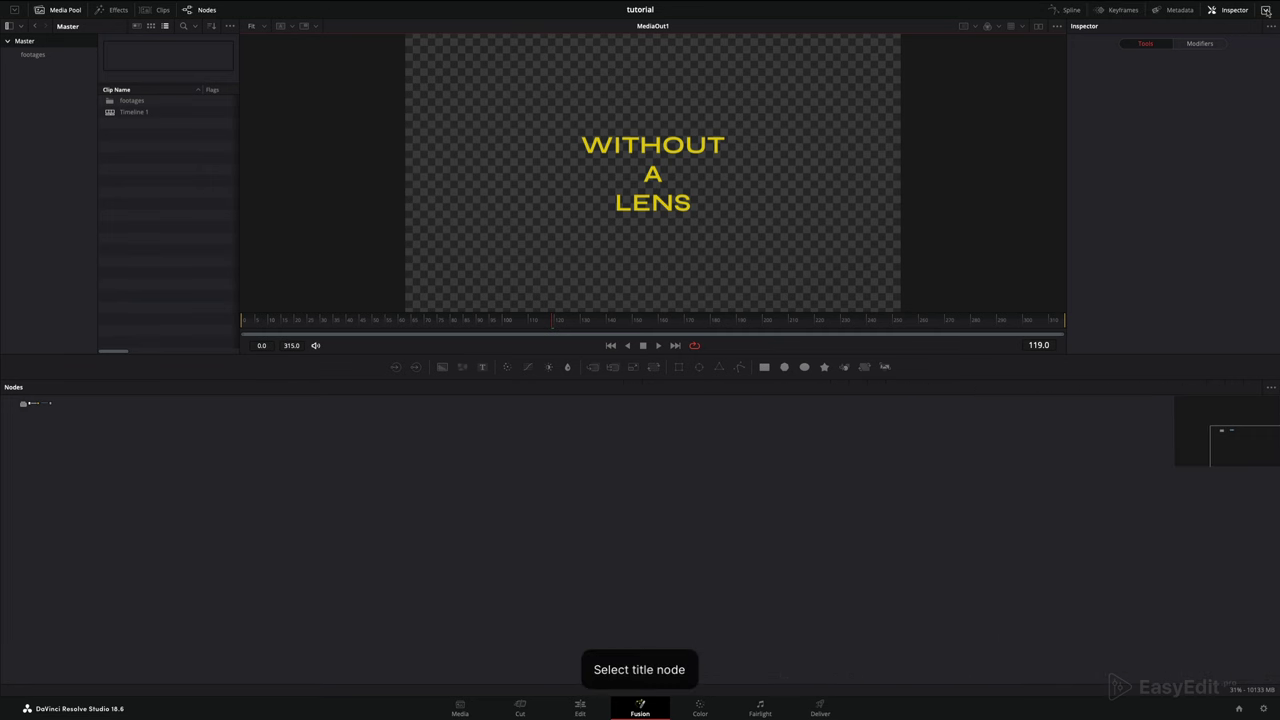
{"action": "left_click", "coordinate": [1266, 10]}
{"action": "left_click_drag", "start_coordinate": [15, 422], "coordinate": [326, 503]}
{"action": "scroll", "coordinate": [329, 497], "scroll_direction": "up", "scroll_amount": 3}
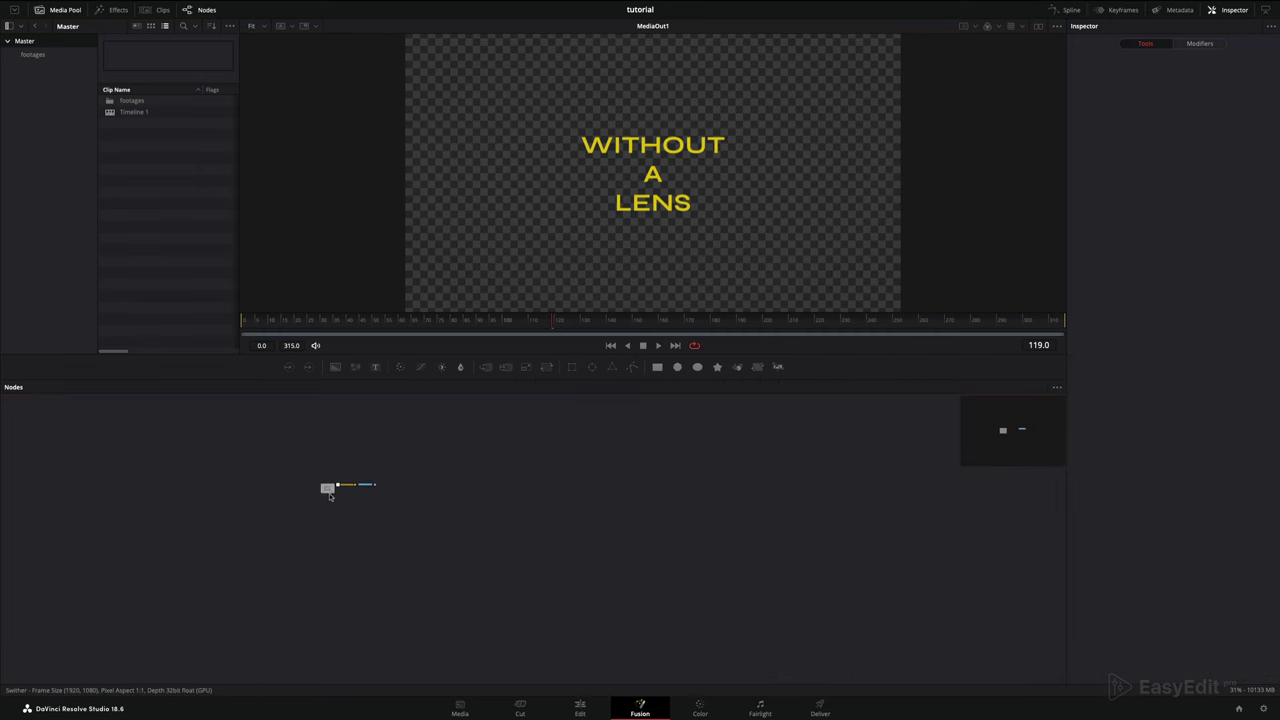
{"action": "scroll", "coordinate": [327, 494], "scroll_direction": "up", "scroll_amount": 2}
{"action": "left_click", "coordinate": [334, 483]}
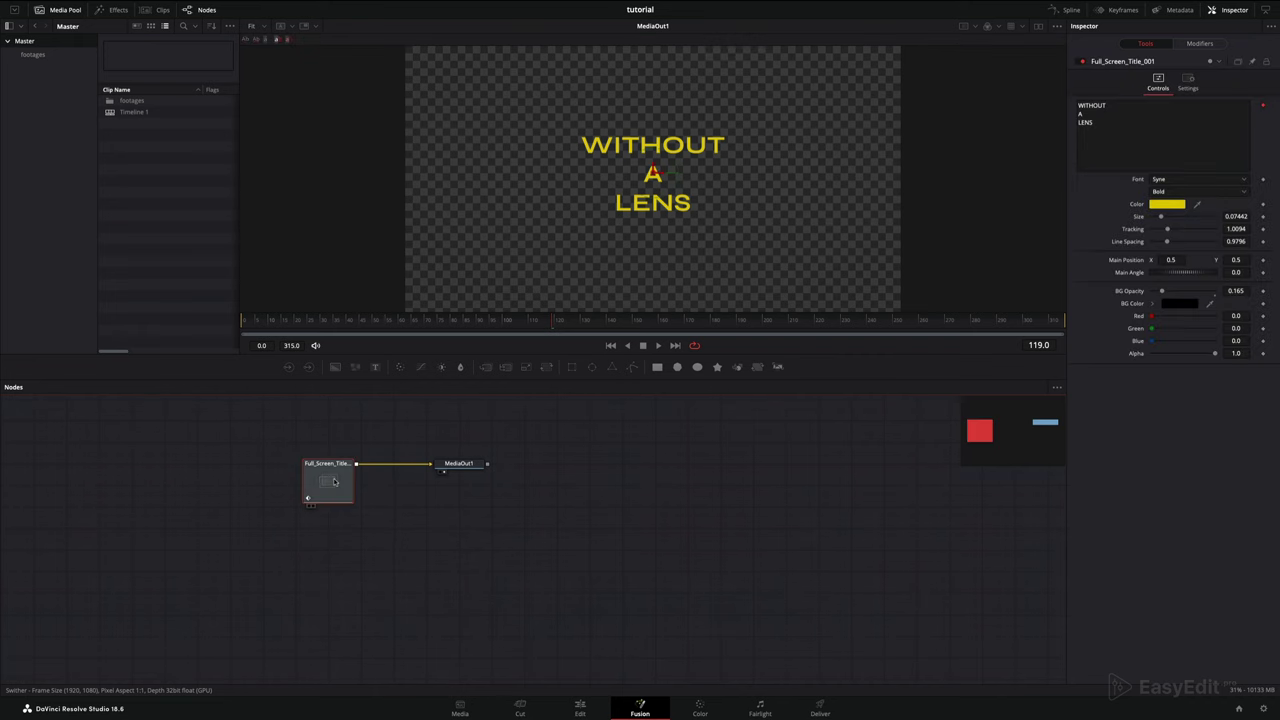
Change the font of the word WITHOUT to Akira Expanded in the CharacterLevelStyling1 modifier
{"action": "scroll", "coordinate": [735, 226], "scroll_direction": "up", "scroll_amount": 2}
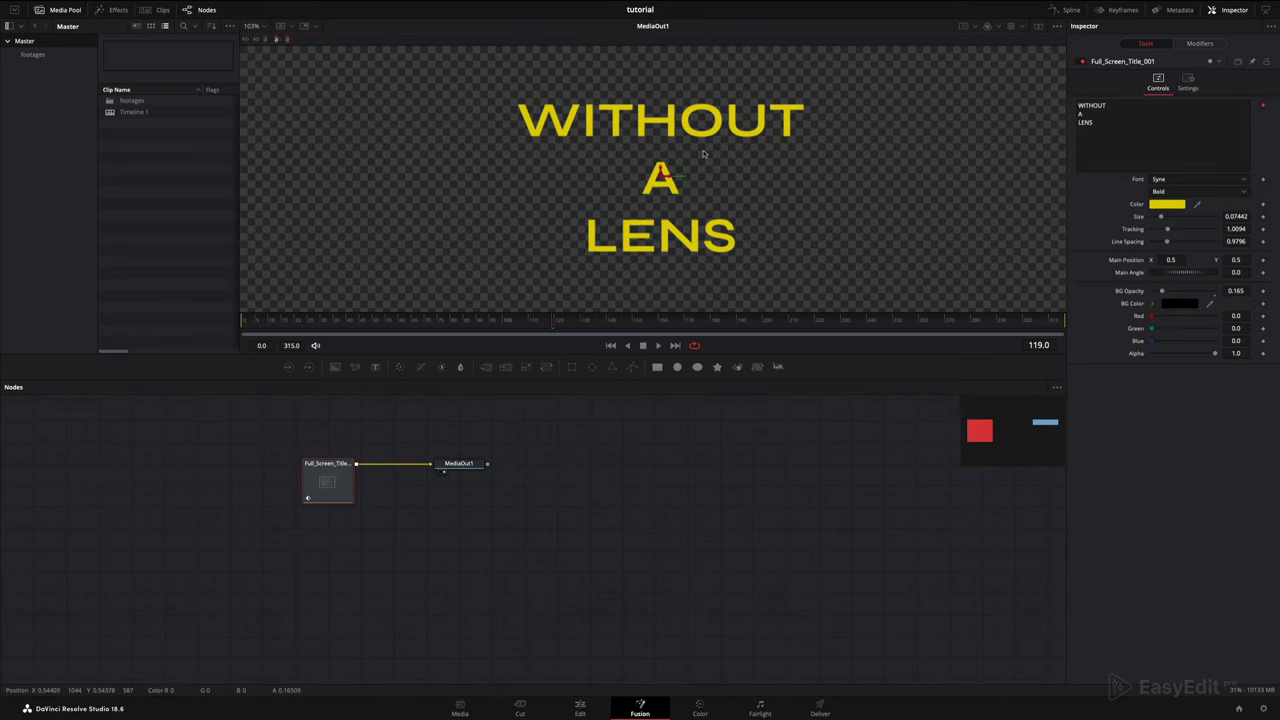
{"action": "left_click_drag", "start_coordinate": [703, 153], "coordinate": [696, 157]}
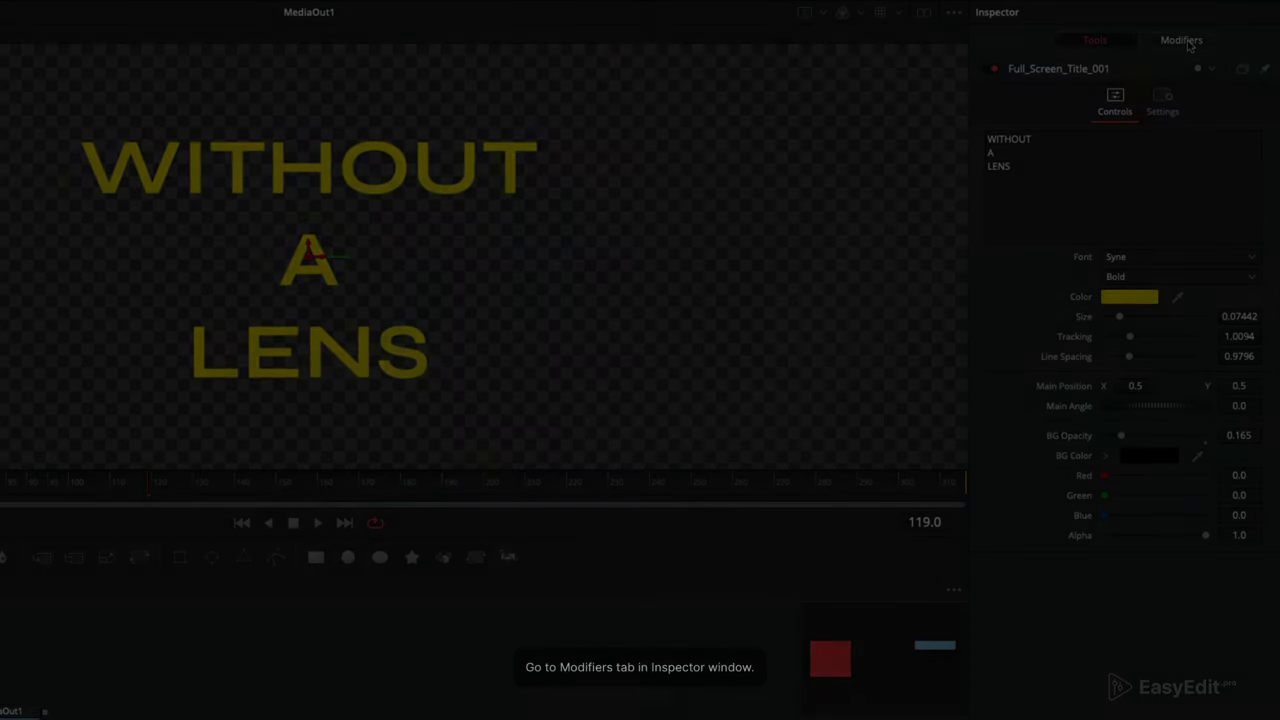
{"action": "left_click", "coordinate": [1202, 44]}
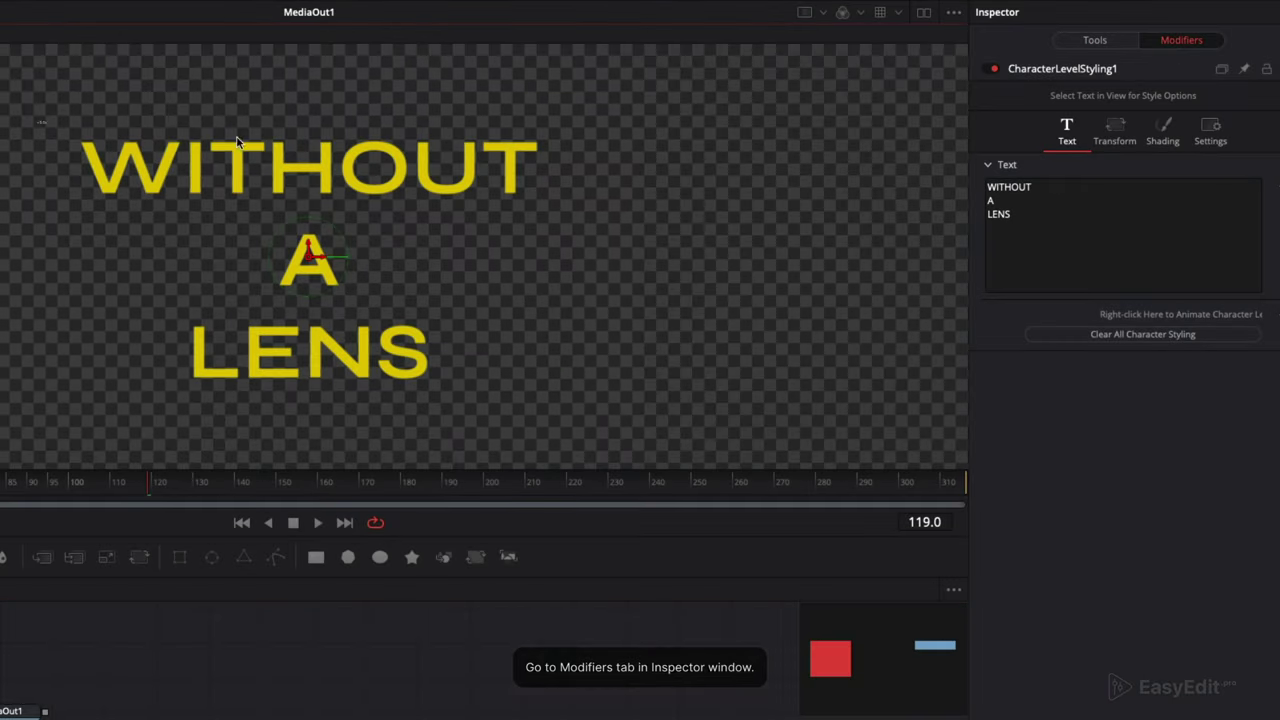
{"action": "left_click_drag", "start_coordinate": [40, 121], "coordinate": [633, 162]}
{"action": "left_click", "coordinate": [1250, 276]}
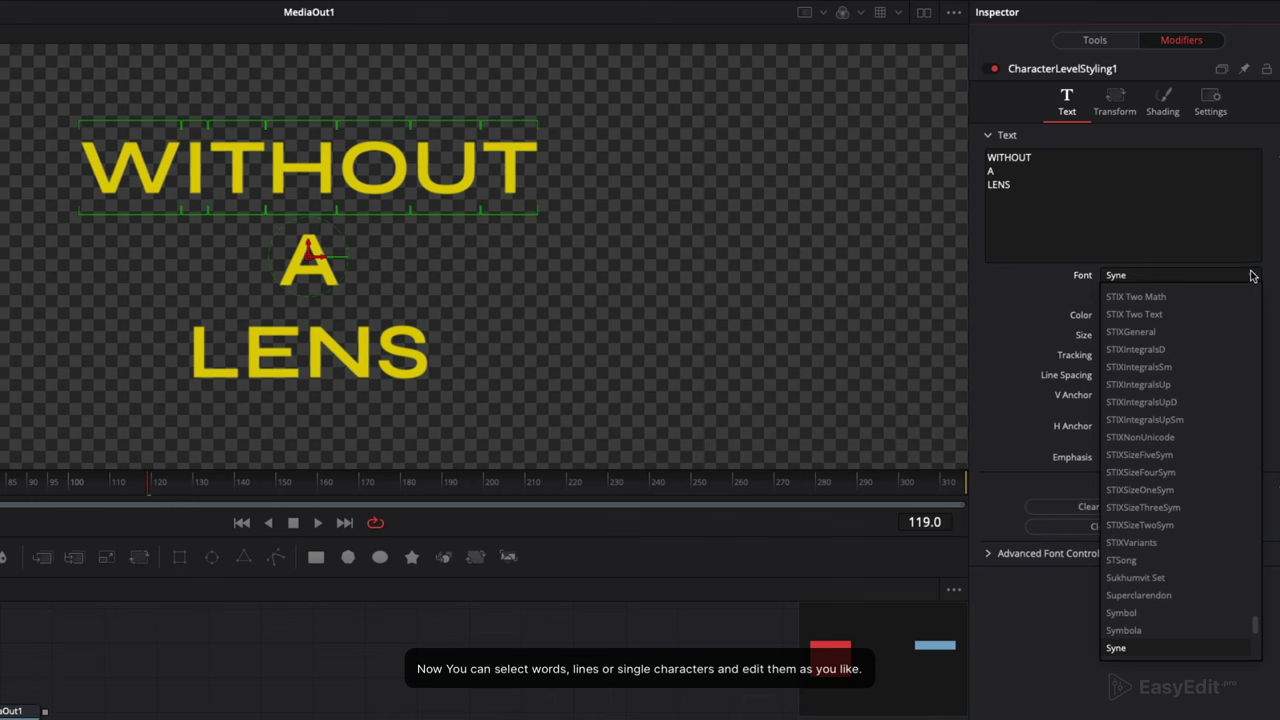
{"action": "type", "text": "ak"}
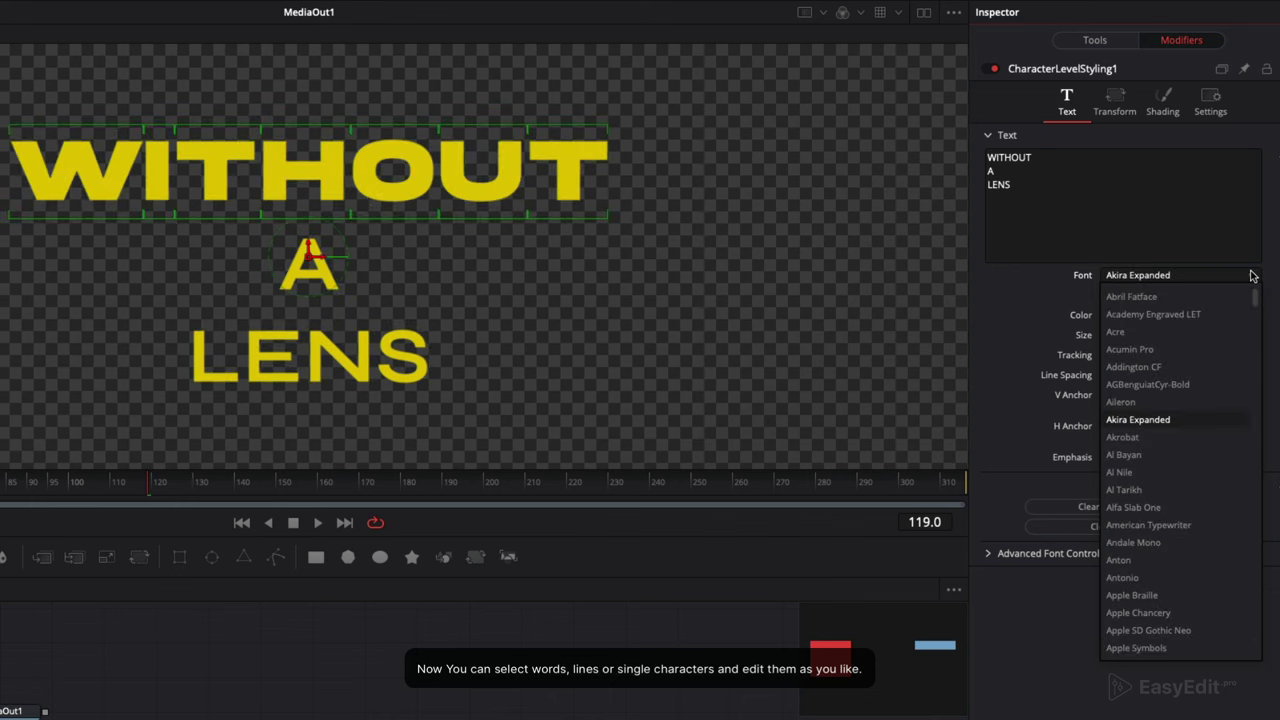
{"action": "key", "text": "Return"}
Color the word WITHOUT light mint green
{"action": "left_click", "coordinate": [1129, 315]}
{"action": "left_click_drag", "start_coordinate": [995, 424], "coordinate": [951, 446]}
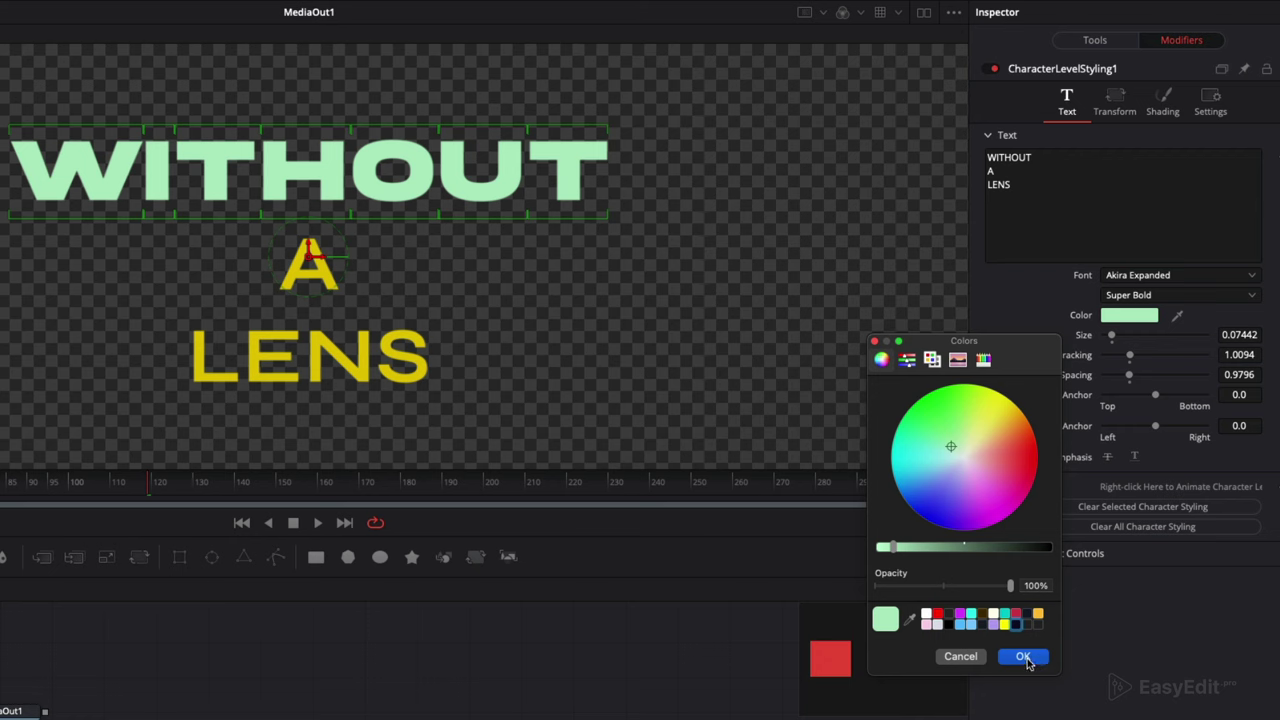
{"action": "left_click", "coordinate": [1023, 656]}
Make the letter S of LENS ExtraBold and larger, and set its Z rotation to -13.0
{"action": "left_click", "coordinate": [1118, 296]}
{"action": "left_click", "coordinate": [1120, 332]}
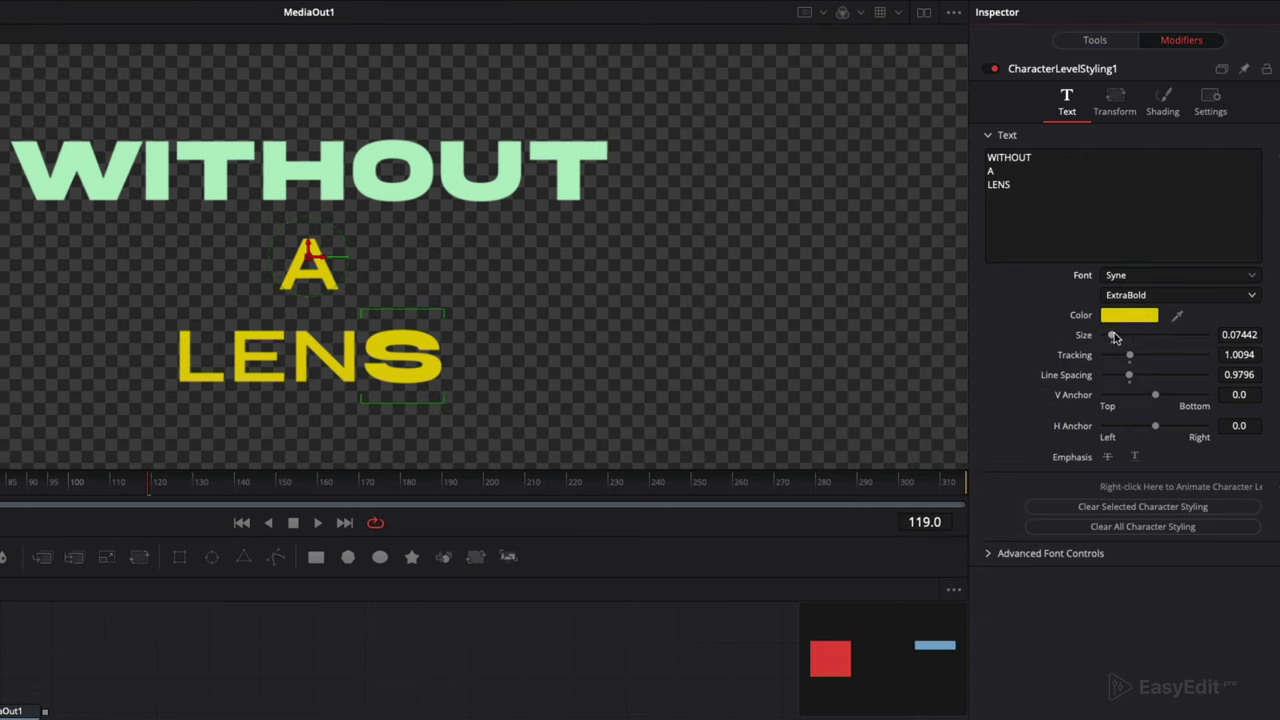
{"action": "left_click_drag", "start_coordinate": [1120, 335], "coordinate": [1130, 303]}
{"action": "left_click", "coordinate": [1114, 100]}
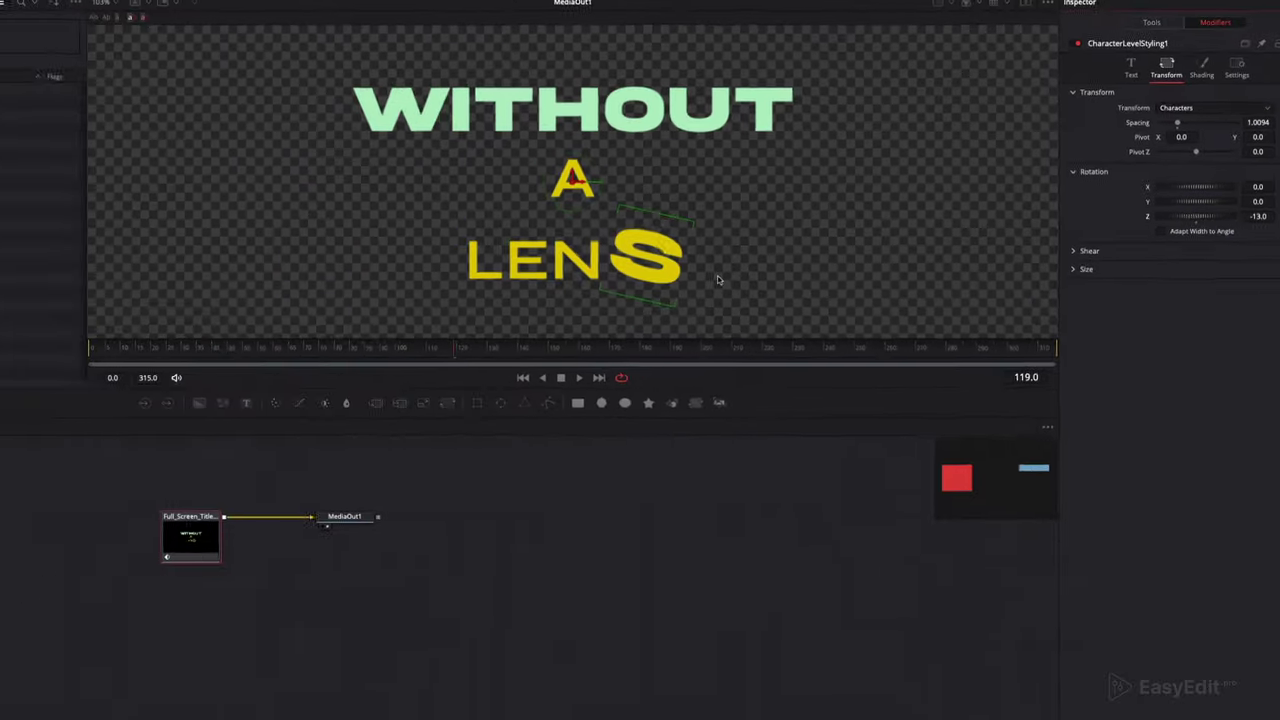
Return to the Edit page and play the restyled title from just before it on the timeline
{"action": "left_click", "coordinate": [590, 707]}
{"action": "left_click", "coordinate": [634, 420]}
{"action": "key", "text": "space"}
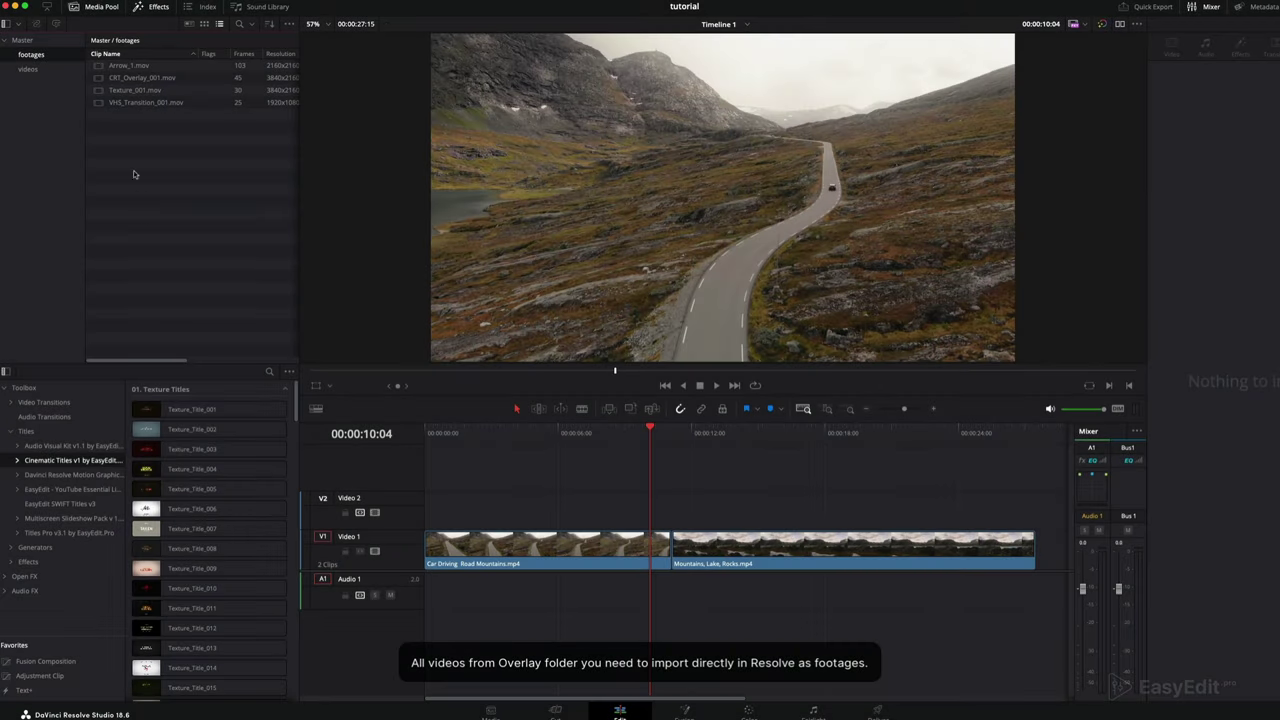
Place CRT_Overlay_001.mov on Video 2 at the start of the Mountains, Lake, Rocks.mp4 clip and repeat it end to end as five copies
{"action": "left_click_drag", "start_coordinate": [571, 437], "coordinate": [660, 515]}
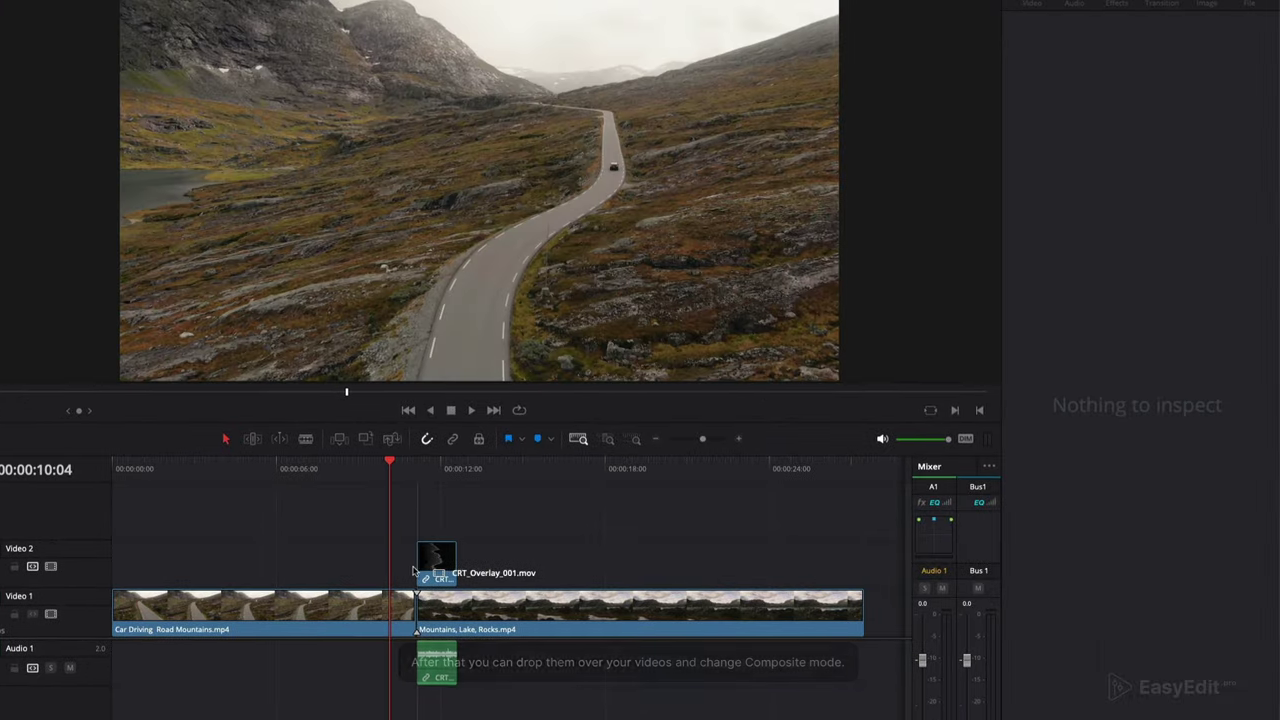
{"action": "left_click", "coordinate": [445, 556]}
{"action": "left_click_drag", "start_coordinate": [428, 468], "coordinate": [472, 473]}
{"action": "left_click", "coordinate": [438, 578]}
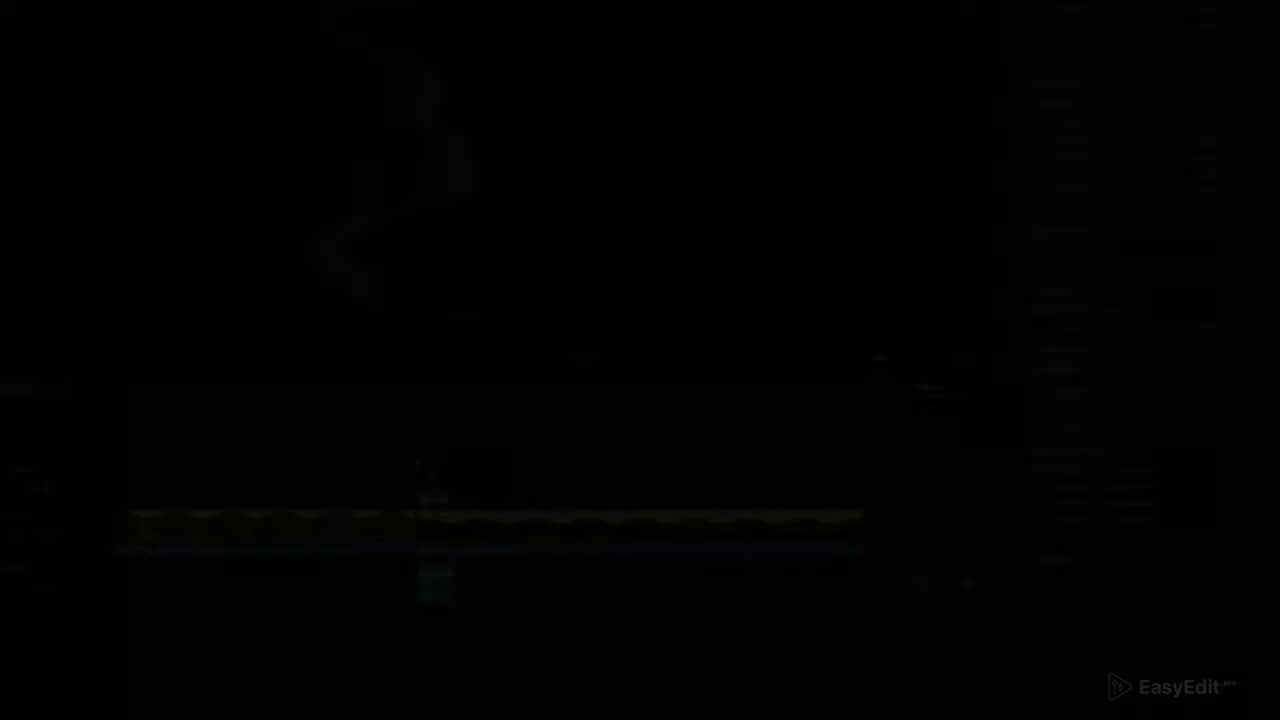
{"action": "left_click_drag", "start_coordinate": [441, 561], "coordinate": [460, 561]}
{"action": "left_click_drag", "start_coordinate": [460, 478], "coordinate": [602, 484]}
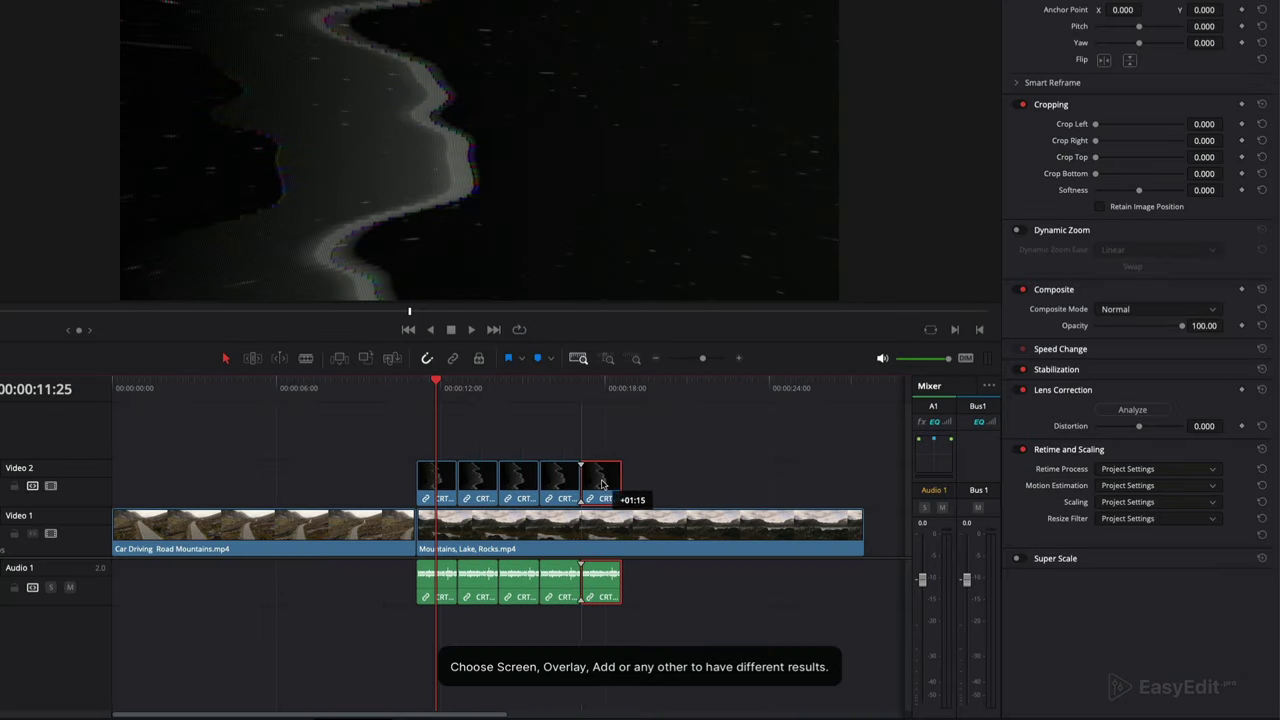
Set the composite mode of all five CRT overlay clips to Screen, comparing other modes before choosing
{"action": "left_click_drag", "start_coordinate": [386, 444], "coordinate": [625, 482]}
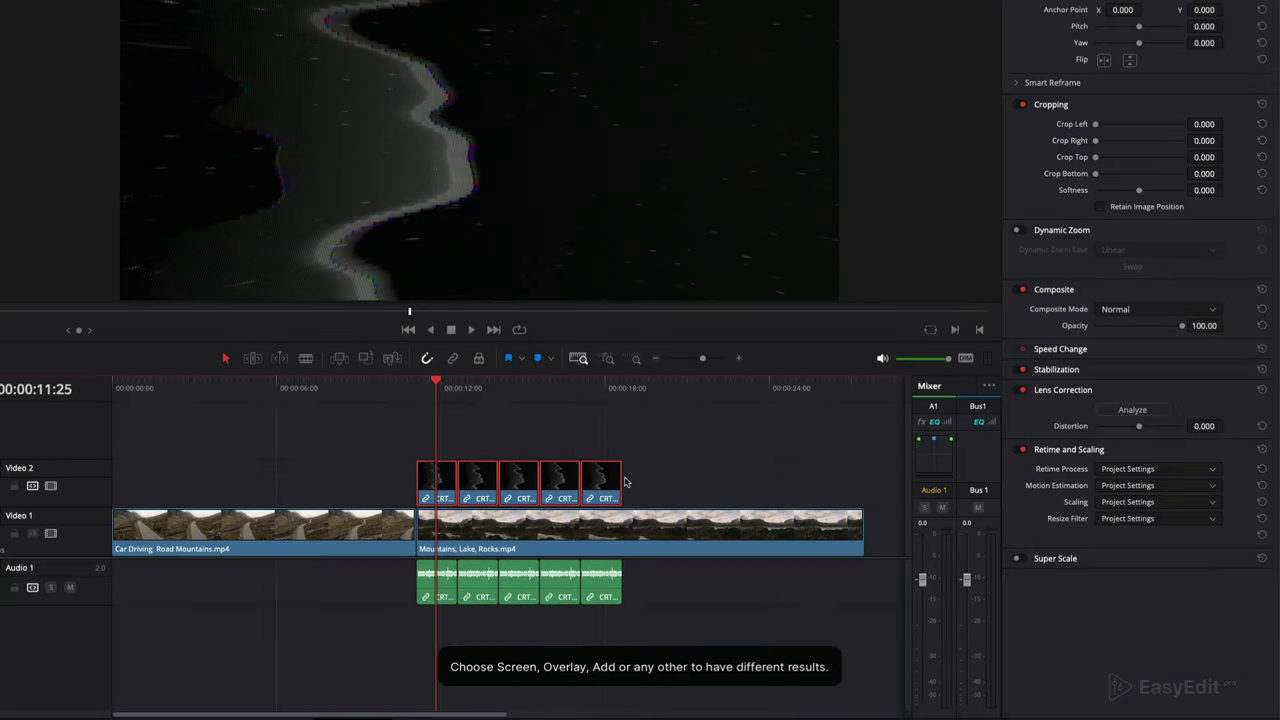
{"action": "left_click", "coordinate": [1216, 313]}
{"action": "scroll", "coordinate": [1195, 380], "scroll_direction": "down", "scroll_amount": 3}
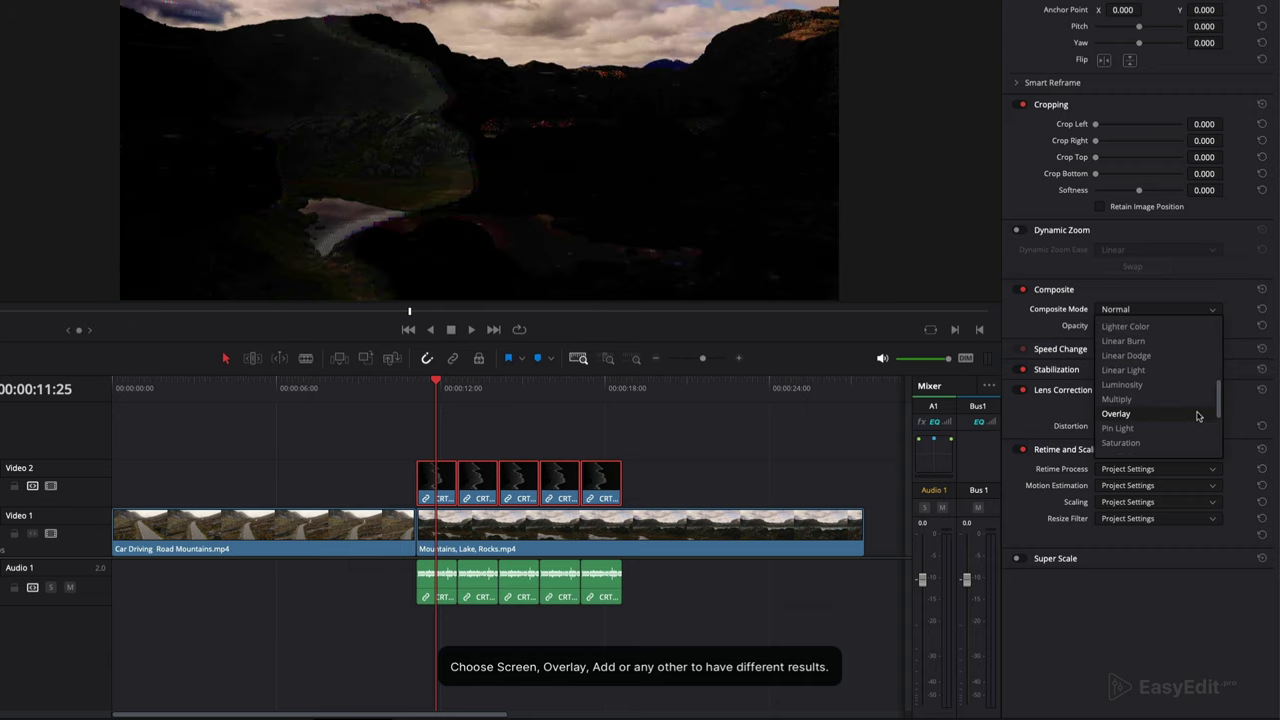
{"action": "scroll", "coordinate": [1197, 414], "scroll_direction": "up", "scroll_amount": 2}
{"action": "scroll", "coordinate": [1197, 413], "scroll_direction": "up", "scroll_amount": 2}
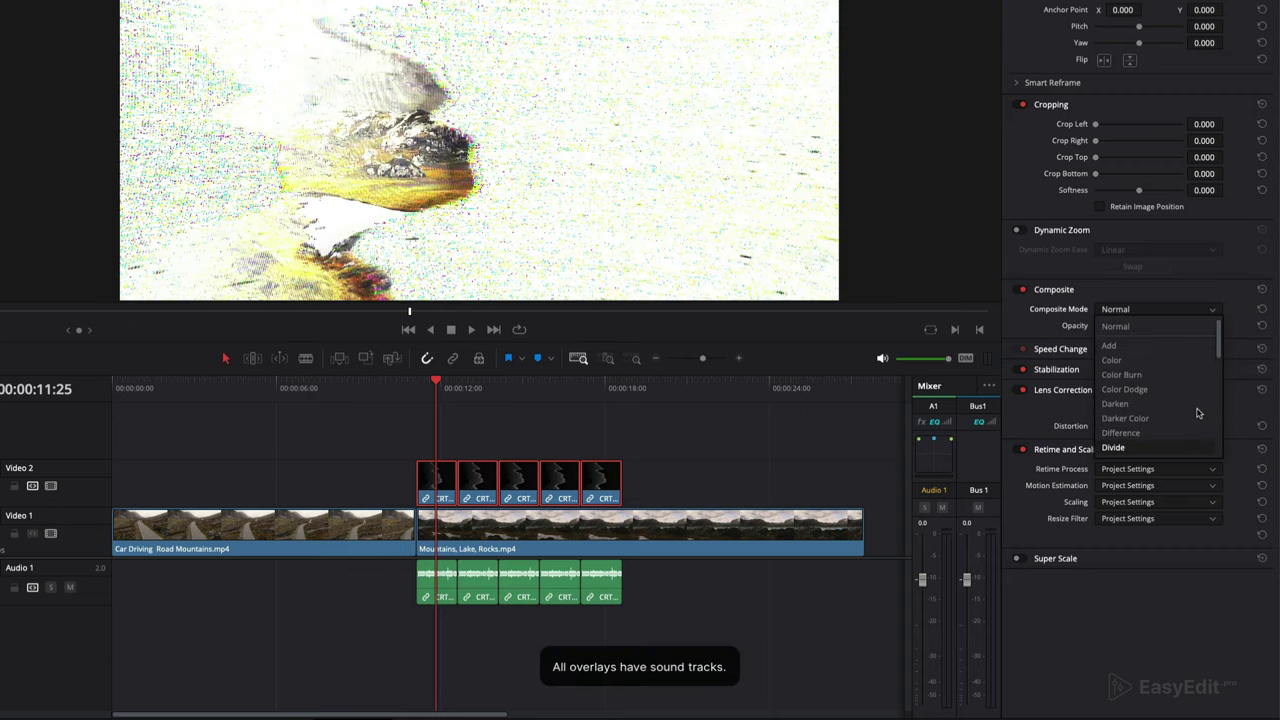
{"action": "scroll", "coordinate": [1199, 413], "scroll_direction": "down", "scroll_amount": 3}
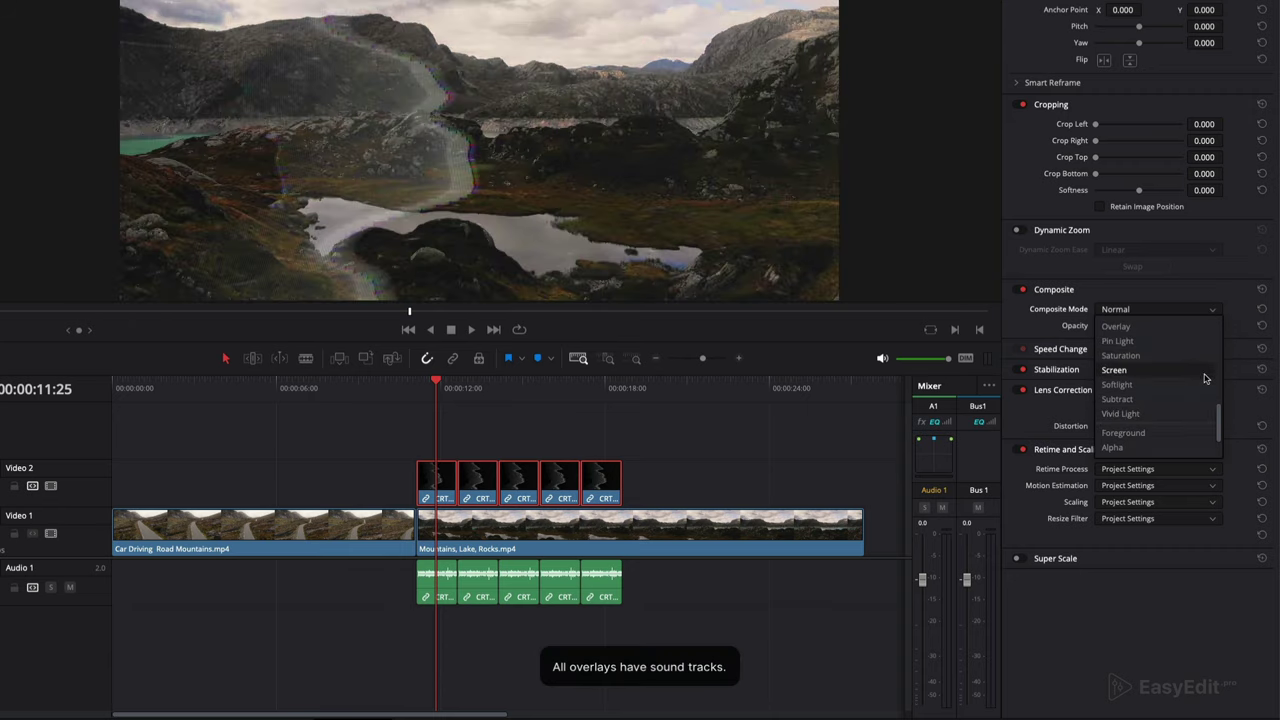
{"action": "left_click", "coordinate": [1204, 372]}
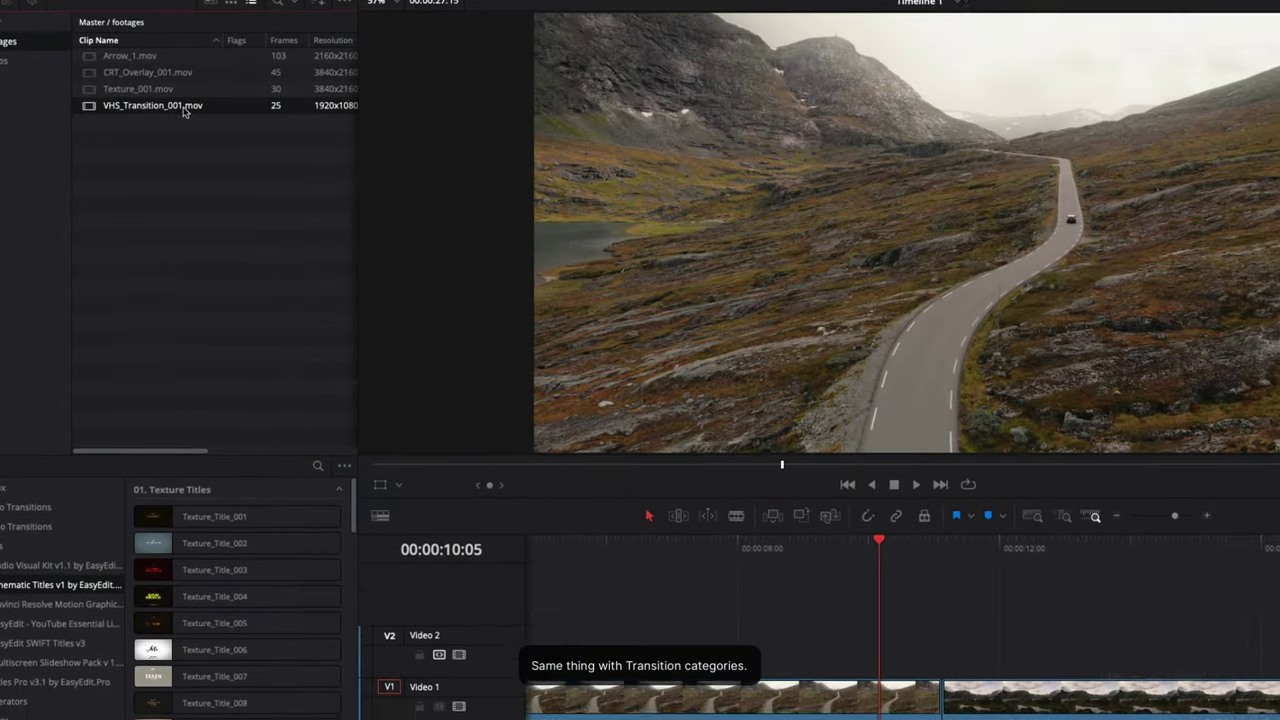
Place VHS_Transition_001.mov on Video 2 over the cut between the two videos and move the playhead to 00:00:11:02
{"action": "left_click_drag", "start_coordinate": [183, 112], "coordinate": [595, 443]}
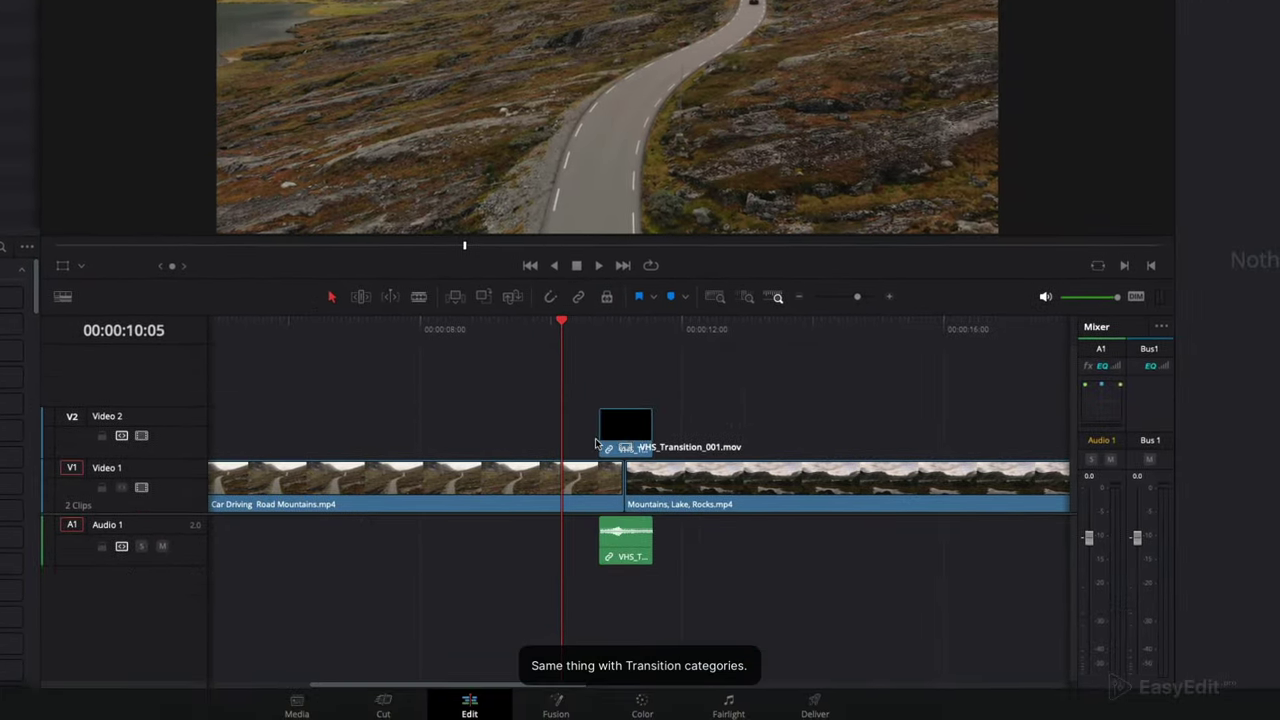
{"action": "left_click_drag", "start_coordinate": [565, 326], "coordinate": [621, 354]}
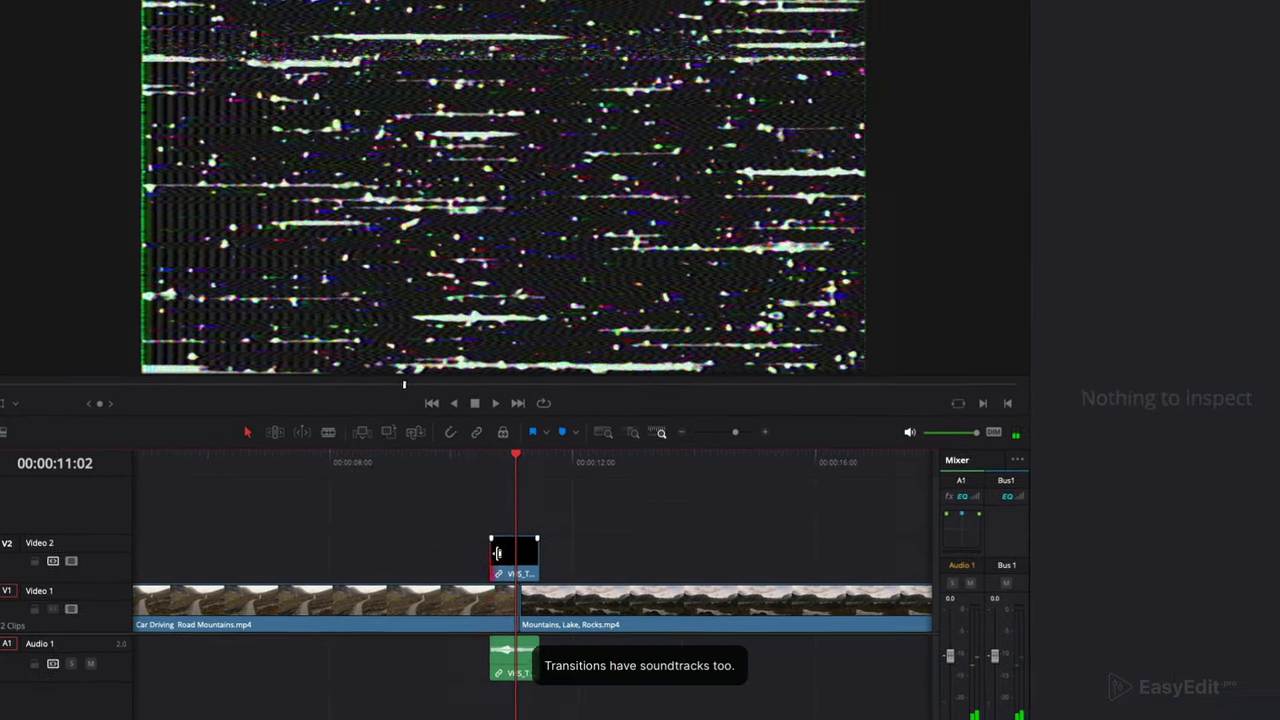
Set the VHS transition clip's composite mode to Overlay and move the playhead to 00:00:10:27
{"action": "left_click", "coordinate": [613, 434]}
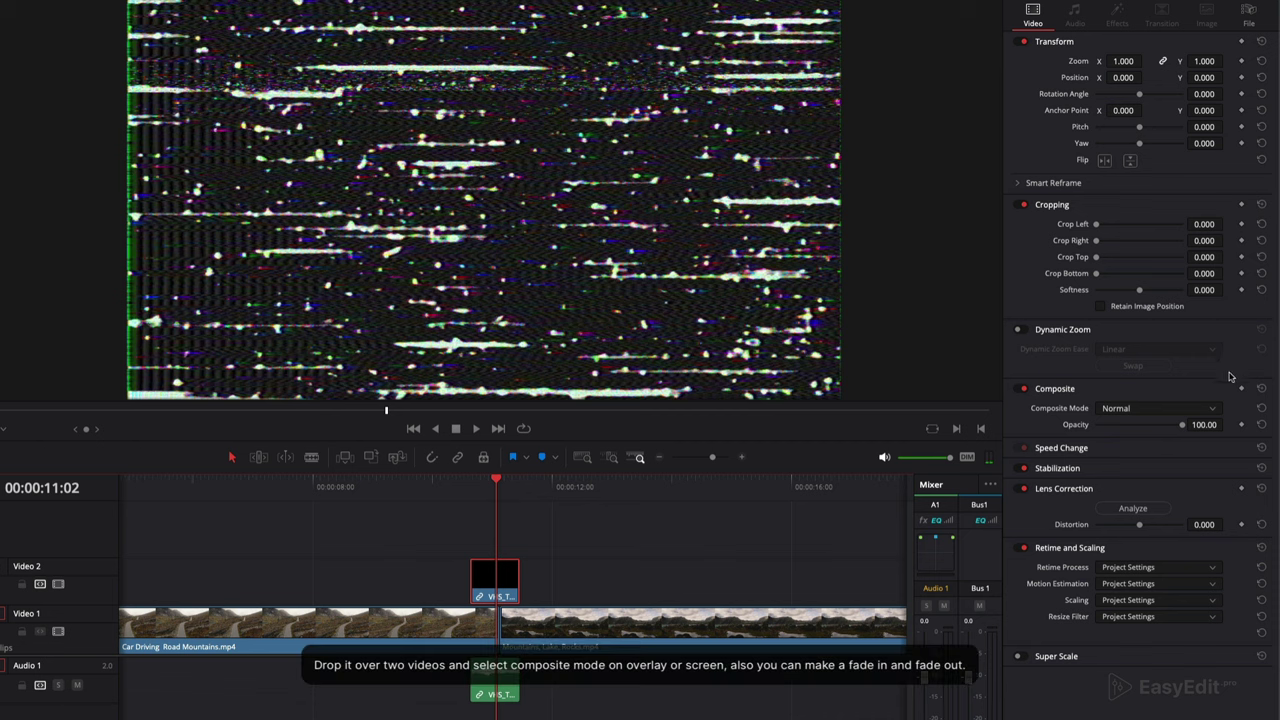
{"action": "left_click", "coordinate": [1214, 410]}
{"action": "scroll", "coordinate": [1191, 494], "scroll_direction": "down", "scroll_amount": 5}
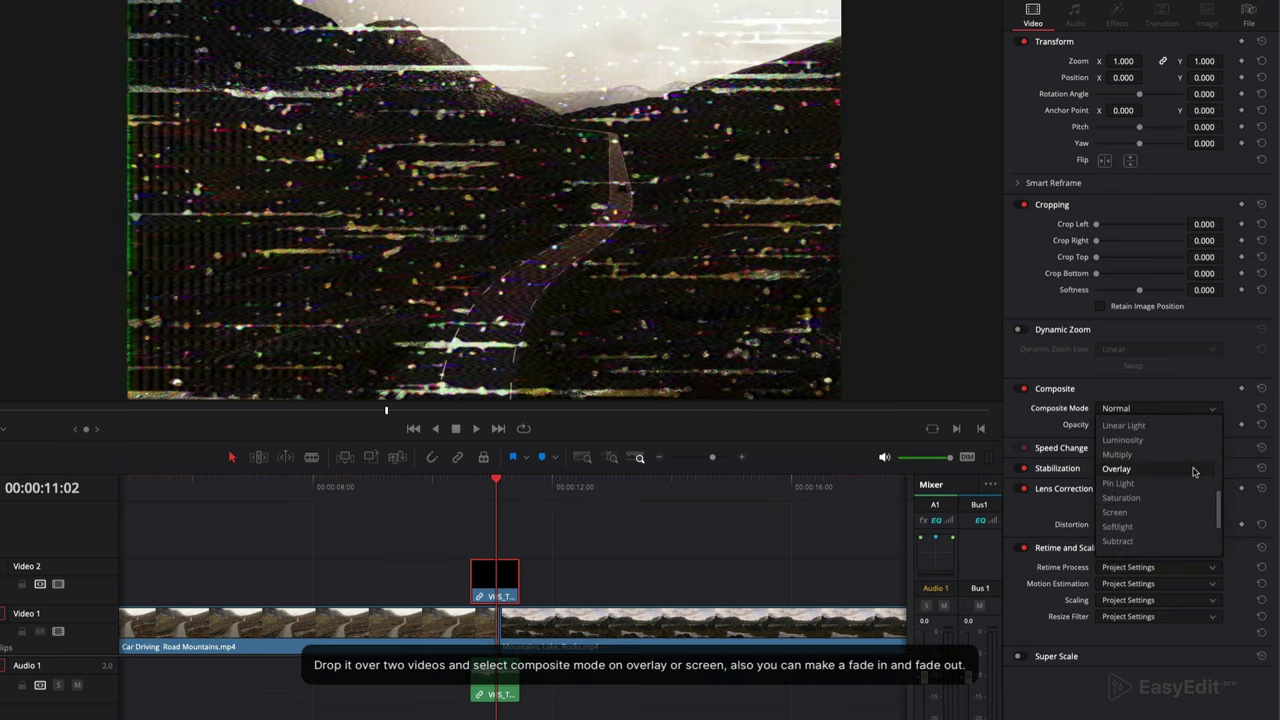
{"action": "left_click", "coordinate": [1193, 470]}
{"action": "left_click", "coordinate": [488, 487]}
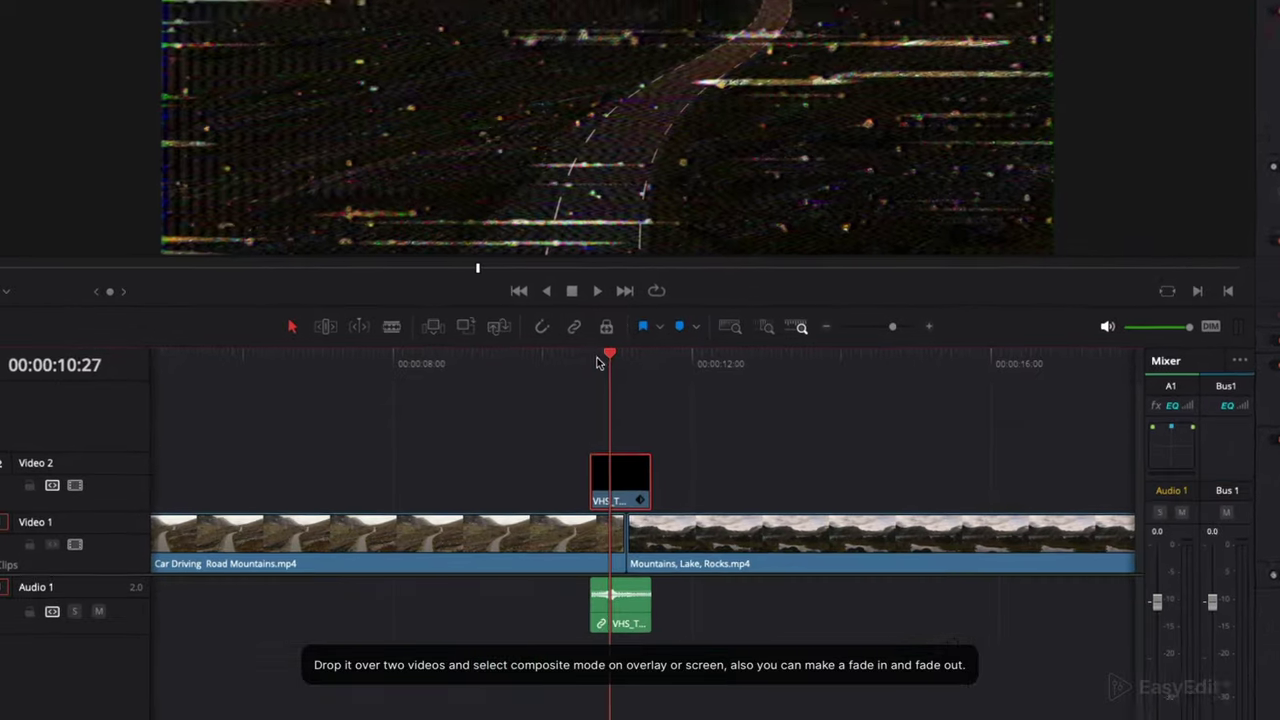
Play back the VHS transition over the cut between the two videos, starting from 00:00:10:15
{"action": "left_click_drag", "start_coordinate": [630, 333], "coordinate": [608, 331]}
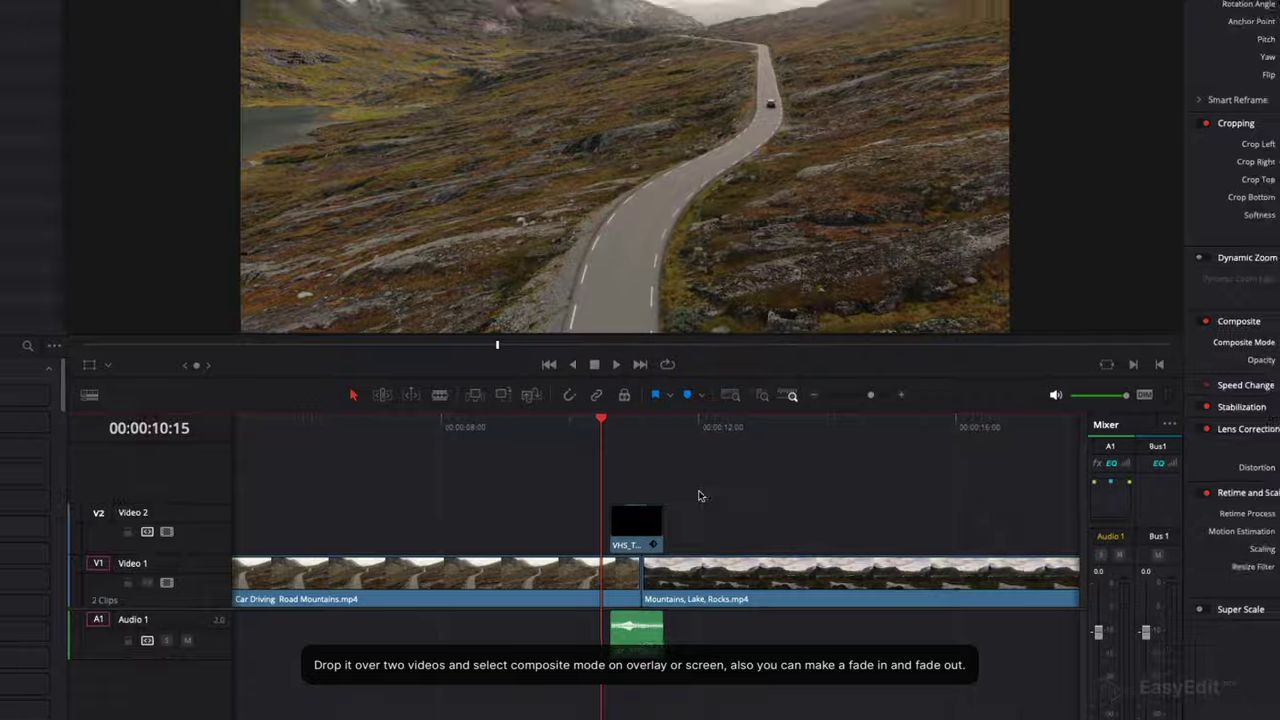
{"action": "key", "text": "space"}
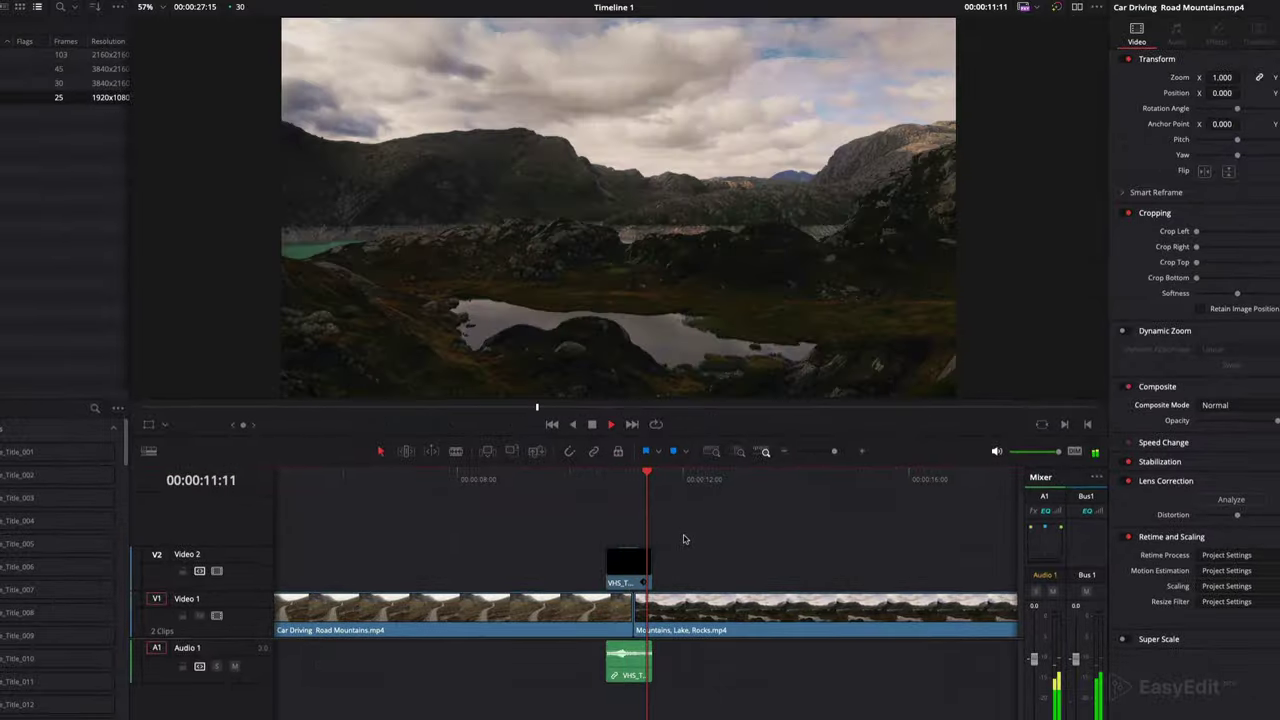
{"action": "left_click", "coordinate": [610, 477]}
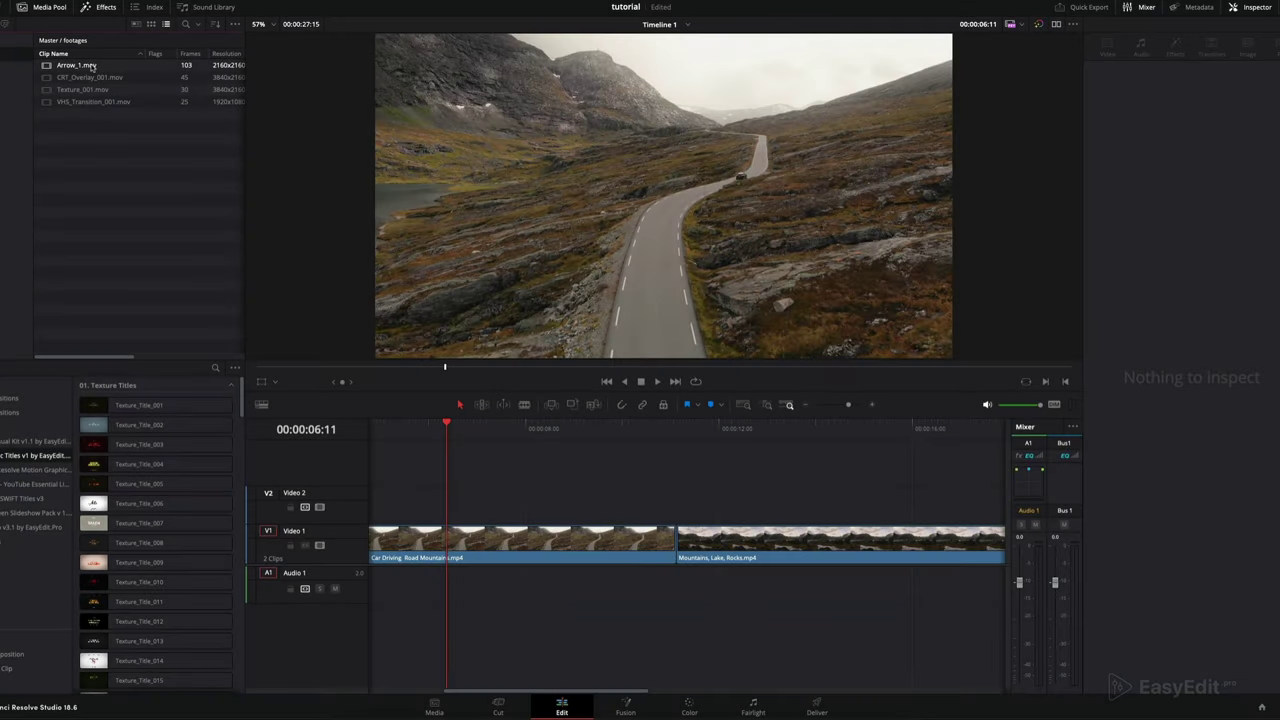
Place Arrow_1.mov on Video 2 over the Car Driving Road Mountains.mp4 clip and set its composite mode to Add, previewing it at 00:00:07:18
{"action": "left_click_drag", "start_coordinate": [92, 66], "coordinate": [433, 492]}
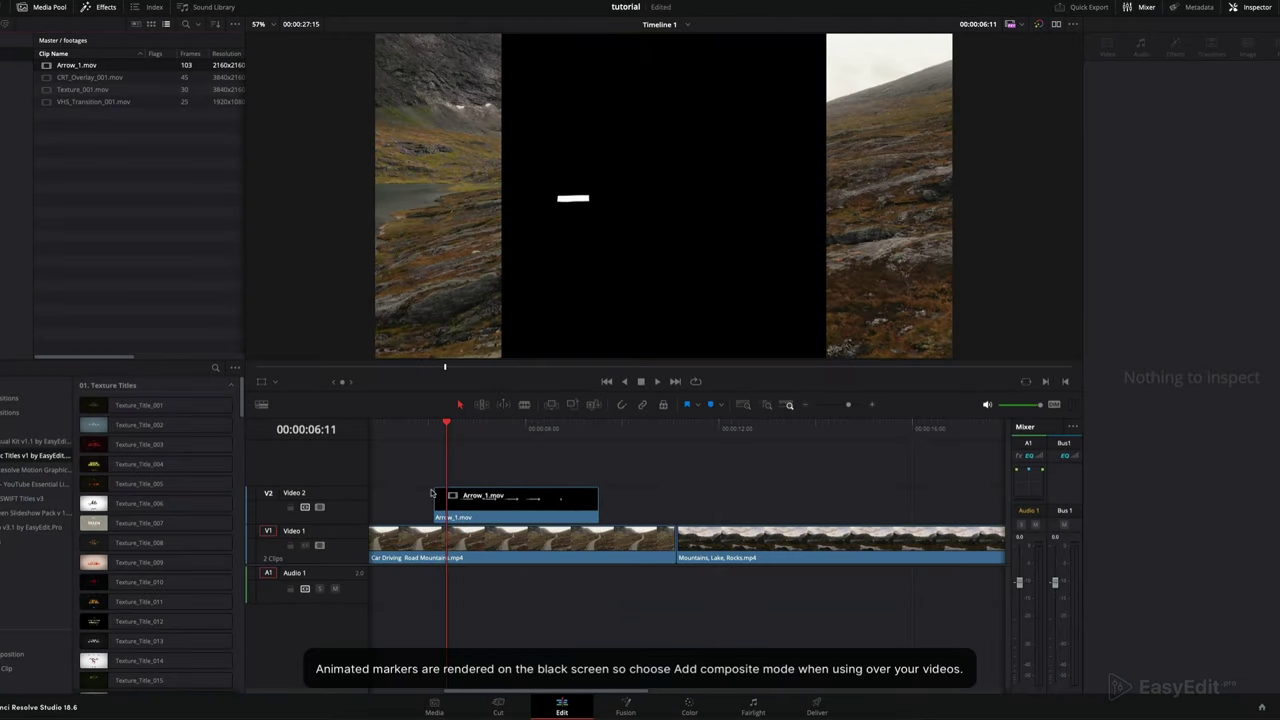
{"action": "left_click_drag", "start_coordinate": [449, 428], "coordinate": [506, 432]}
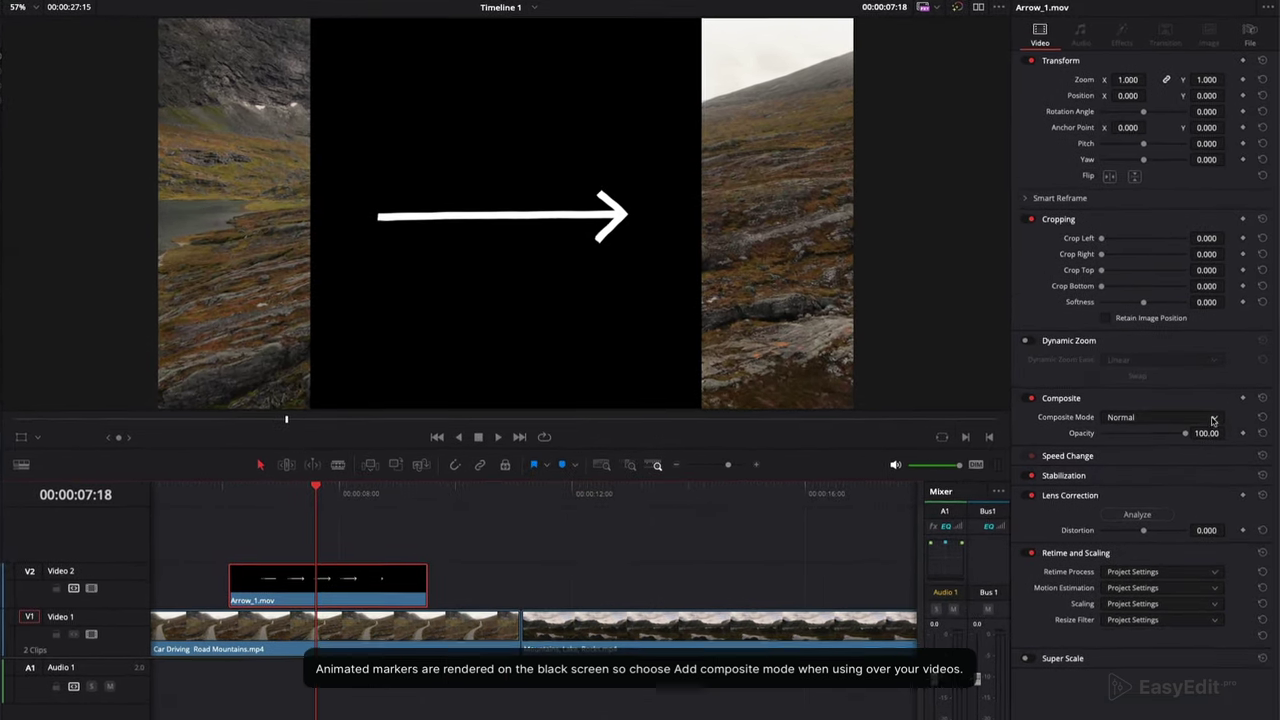
{"action": "left_click", "coordinate": [1212, 422]}
{"action": "left_click", "coordinate": [1207, 454]}
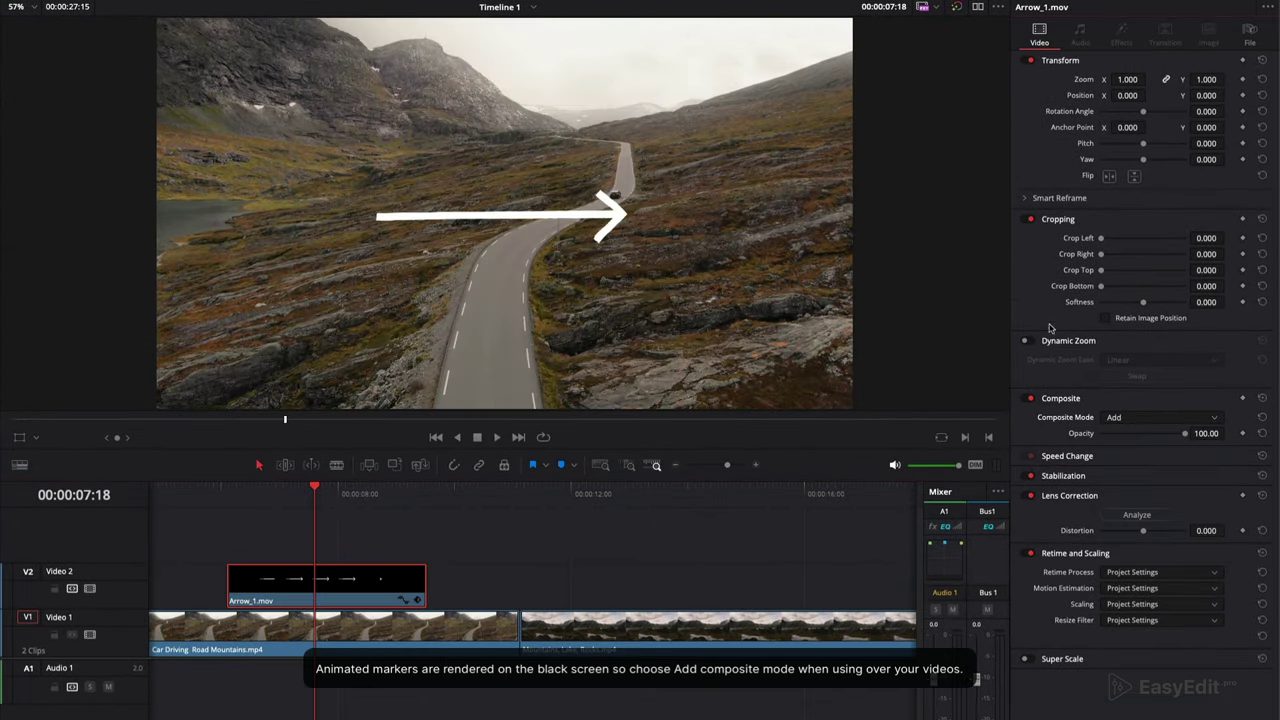
Scale the arrow to about 0.724, rotate it about 18.9 degrees and move it to about X 50.3, Y -19.4, pointing at the car
{"action": "left_click_drag", "start_coordinate": [701, 409], "coordinate": [647, 355]}
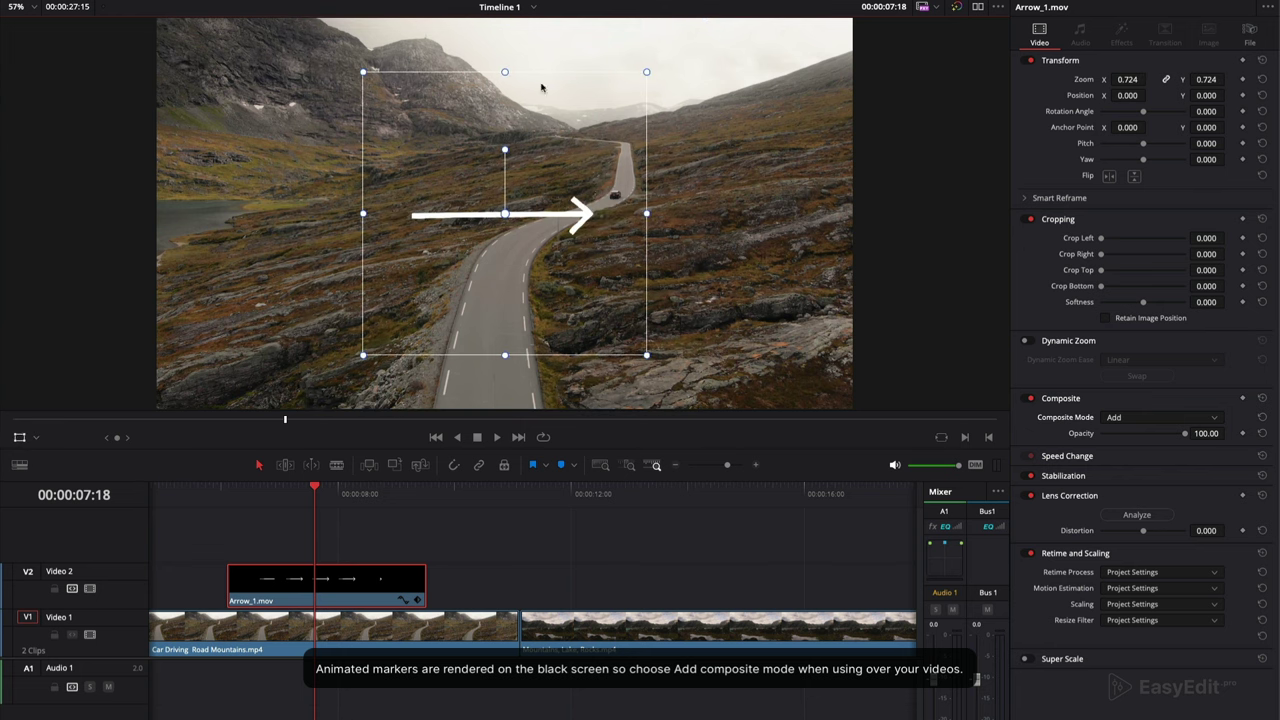
{"action": "left_click_drag", "start_coordinate": [505, 151], "coordinate": [484, 153]}
{"action": "left_click_drag", "start_coordinate": [576, 193], "coordinate": [586, 200]}
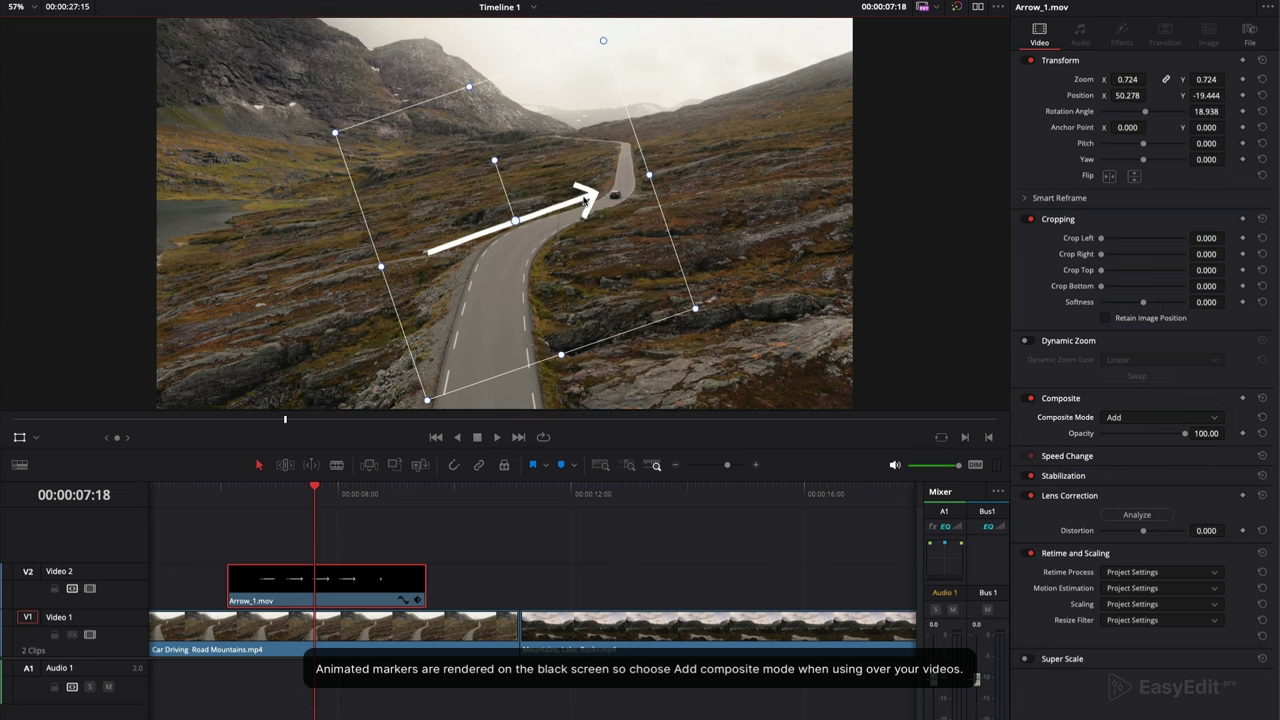
Split the arrow clip into three with the Blade tool, isolating a 12-frame middle part, and move the end part over the Mountains, Lake, Rocks.mp4 clip
{"action": "left_click", "coordinate": [349, 538]}
{"action": "left_click_drag", "start_coordinate": [314, 495], "coordinate": [264, 528]}
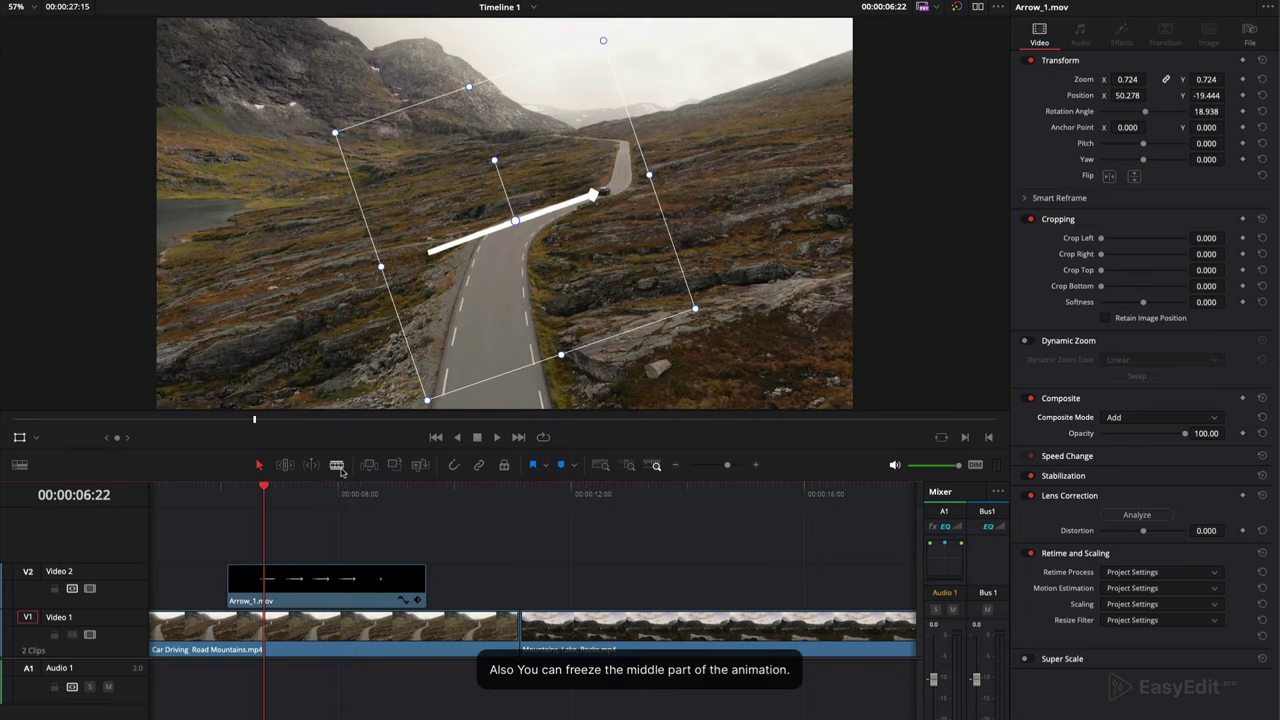
{"action": "left_click", "coordinate": [316, 588]}
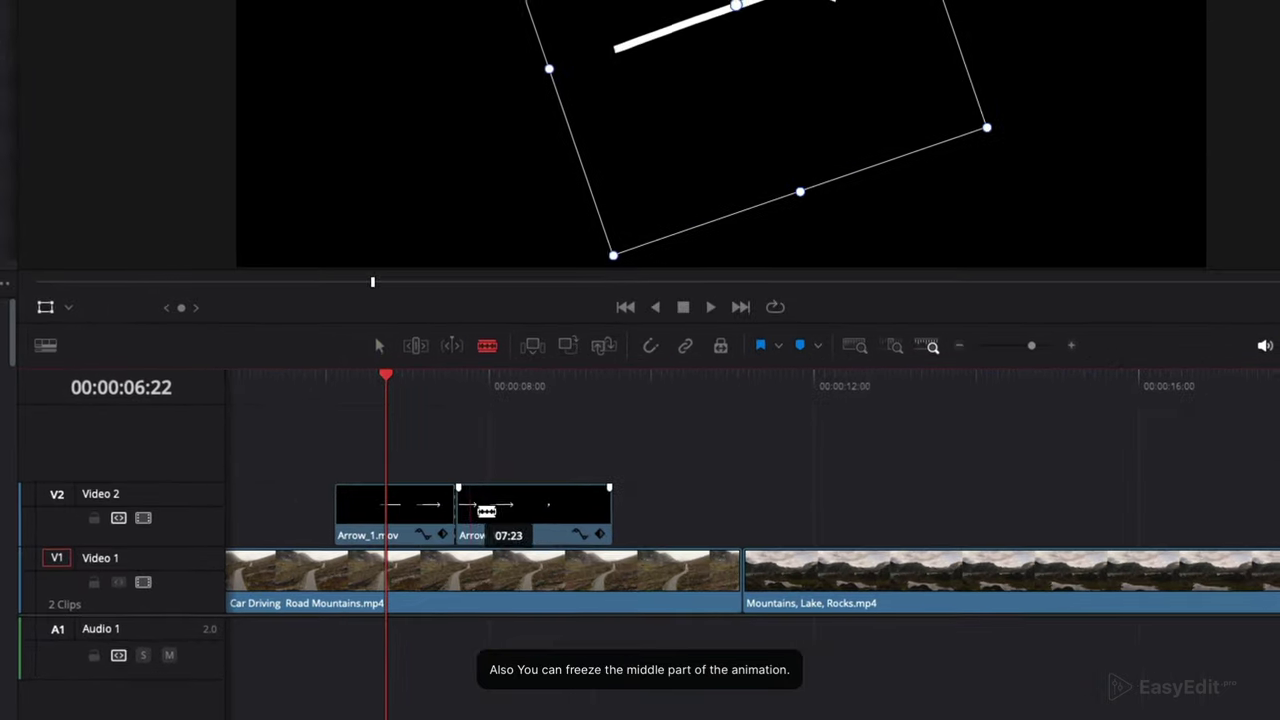
{"action": "left_click", "coordinate": [495, 514]}
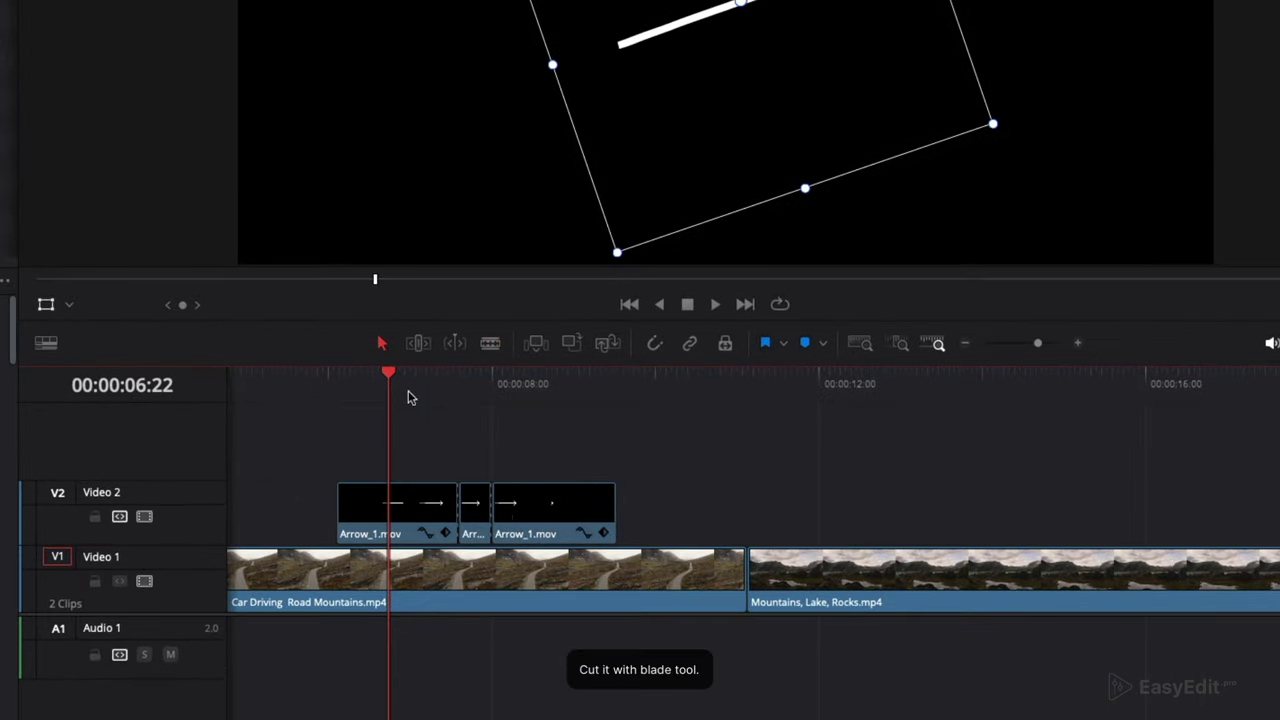
{"action": "left_click_drag", "start_coordinate": [533, 512], "coordinate": [823, 538]}
Move the playhead to 00:00:07:26 and set the speed of the arrow's short middle part to 10%
{"action": "left_click", "coordinate": [481, 384]}
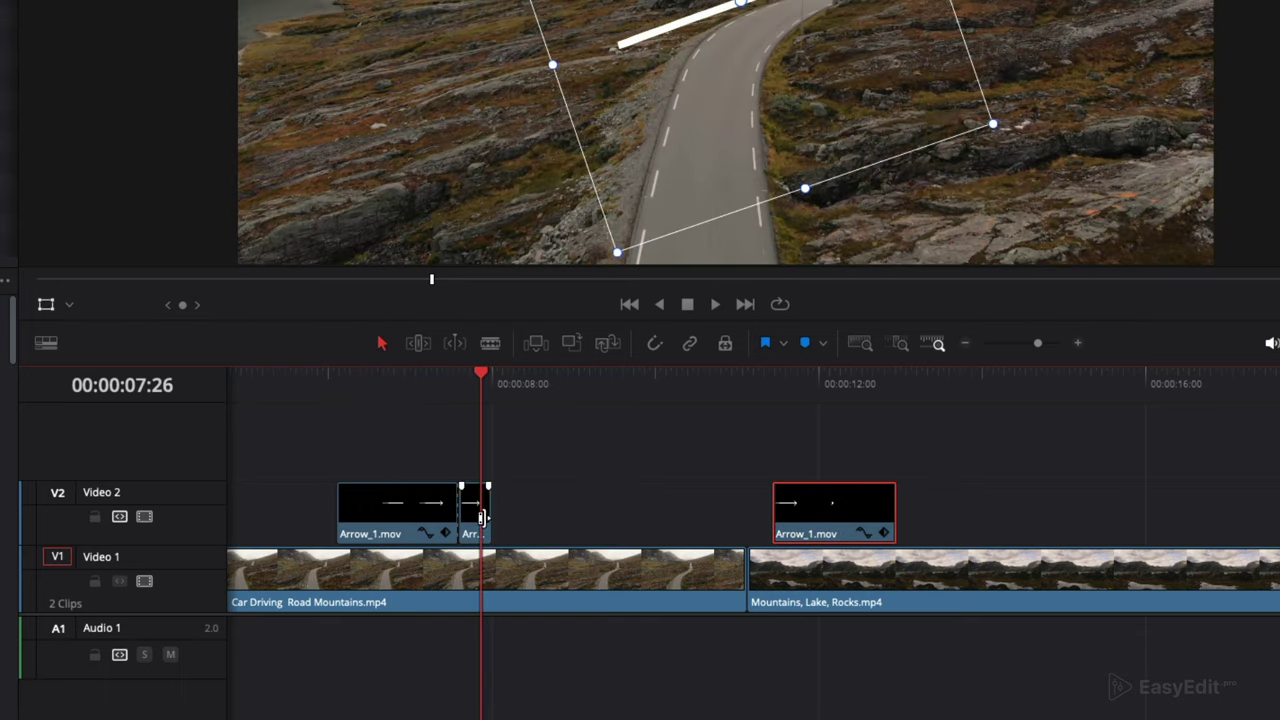
{"action": "left_click", "coordinate": [480, 514]}
{"action": "right_click", "coordinate": [479, 515]}
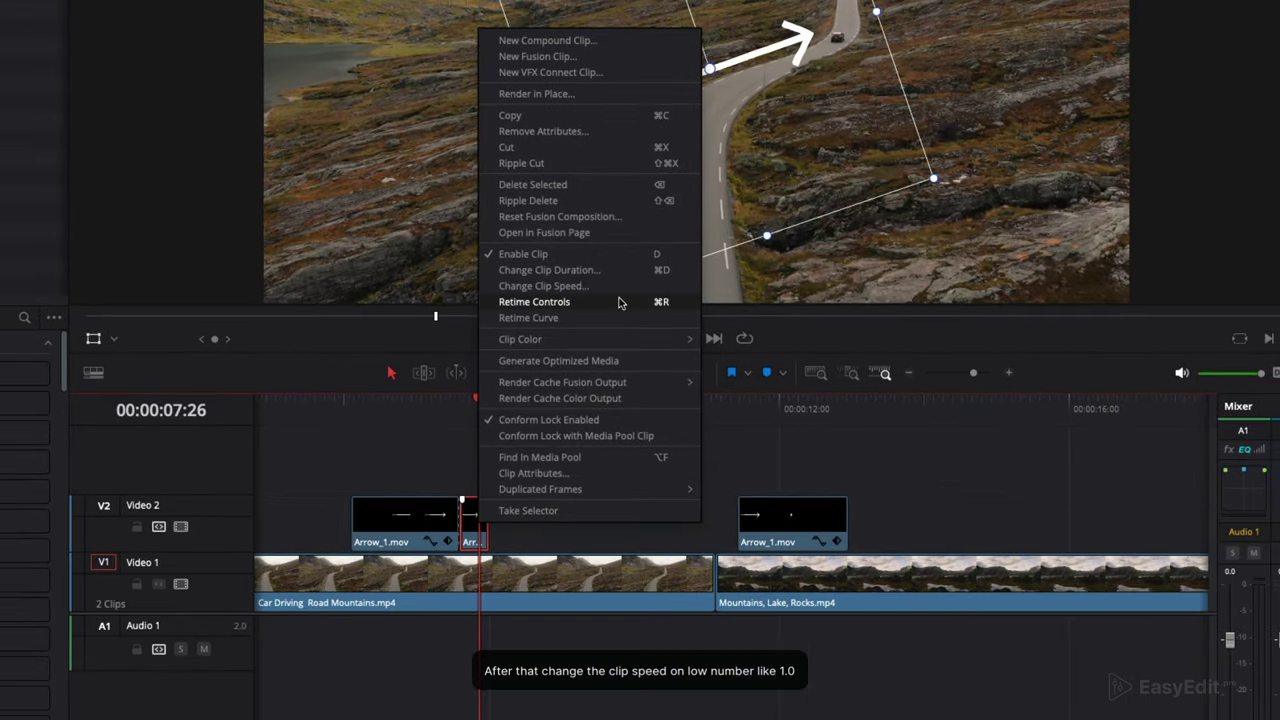
{"action": "left_click", "coordinate": [560, 286]}
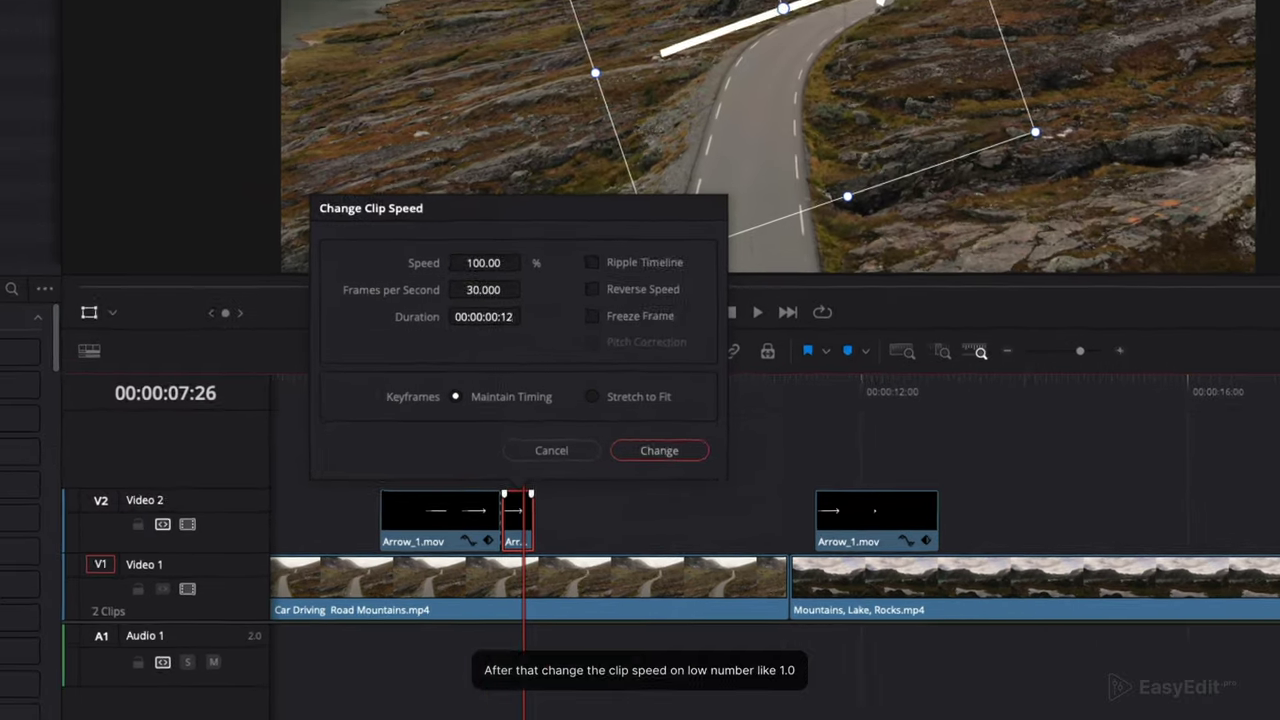
{"action": "left_click_drag", "start_coordinate": [440, 318], "coordinate": [410, 318]}
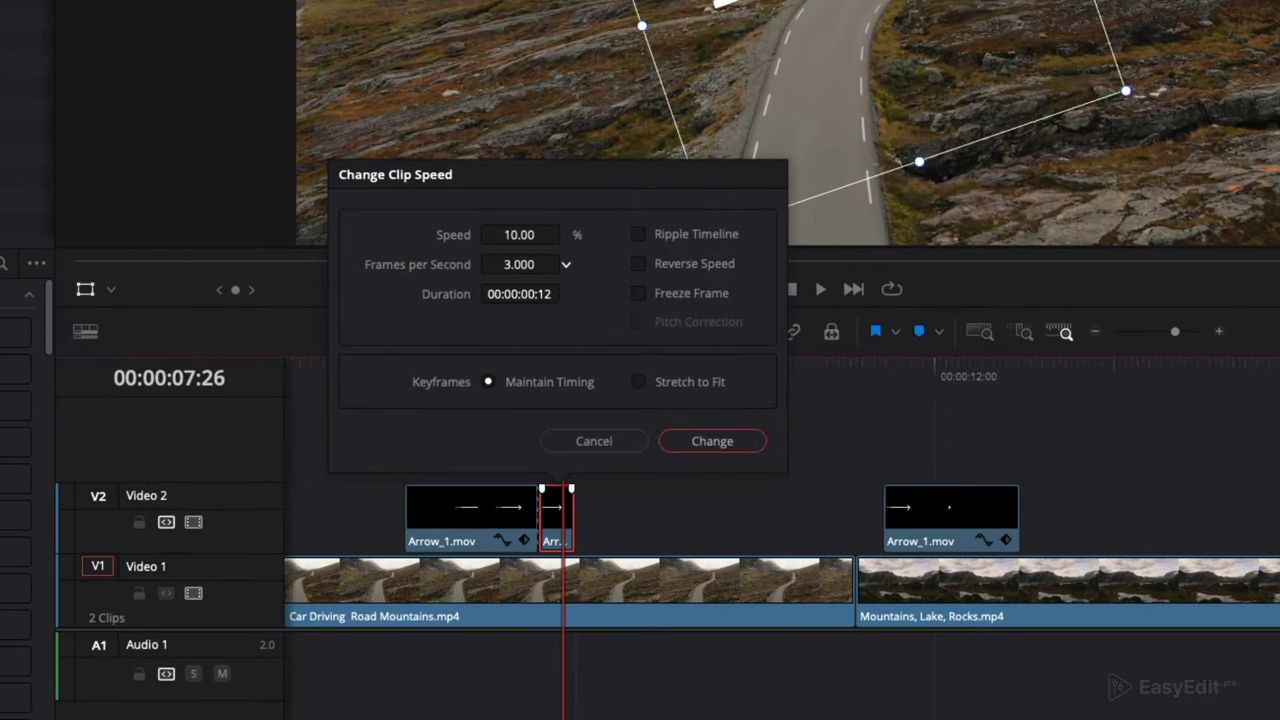
{"action": "left_click", "coordinate": [726, 449]}
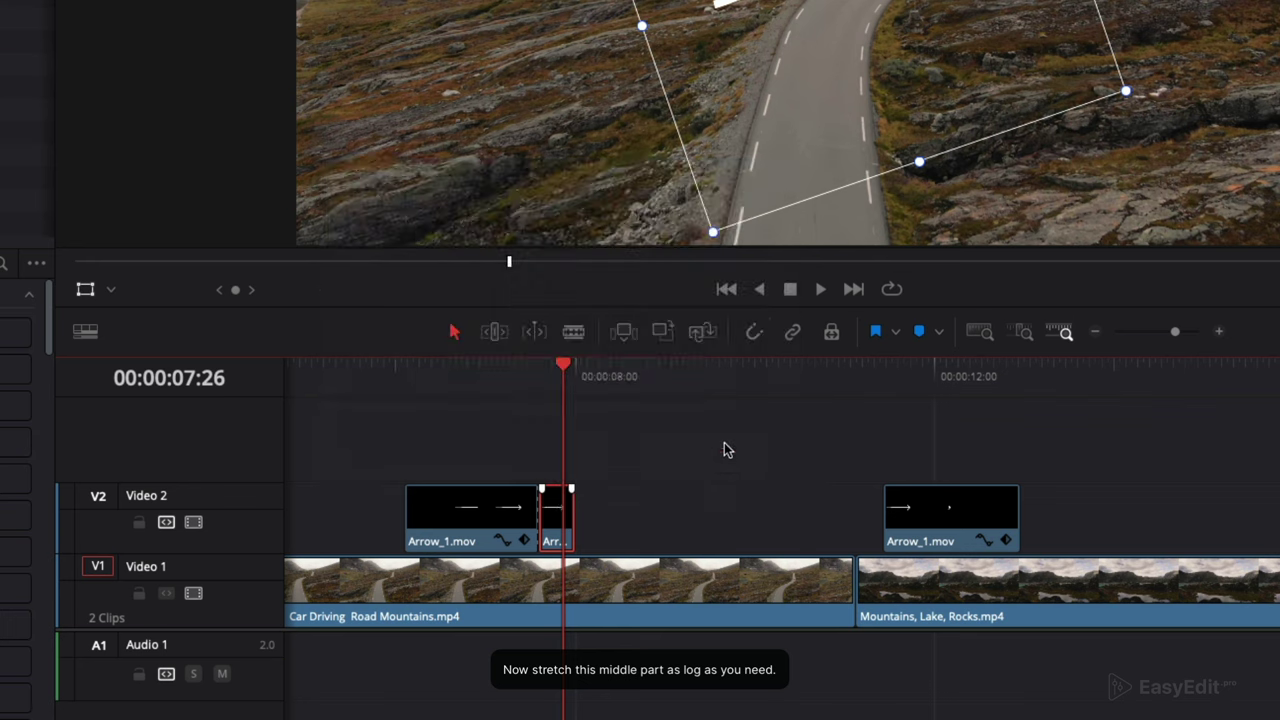
Lengthen the slowed middle arrow part with the end part attached directly after it, and play the arrow animation from its start
{"action": "left_click_drag", "start_coordinate": [583, 513], "coordinate": [757, 541]}
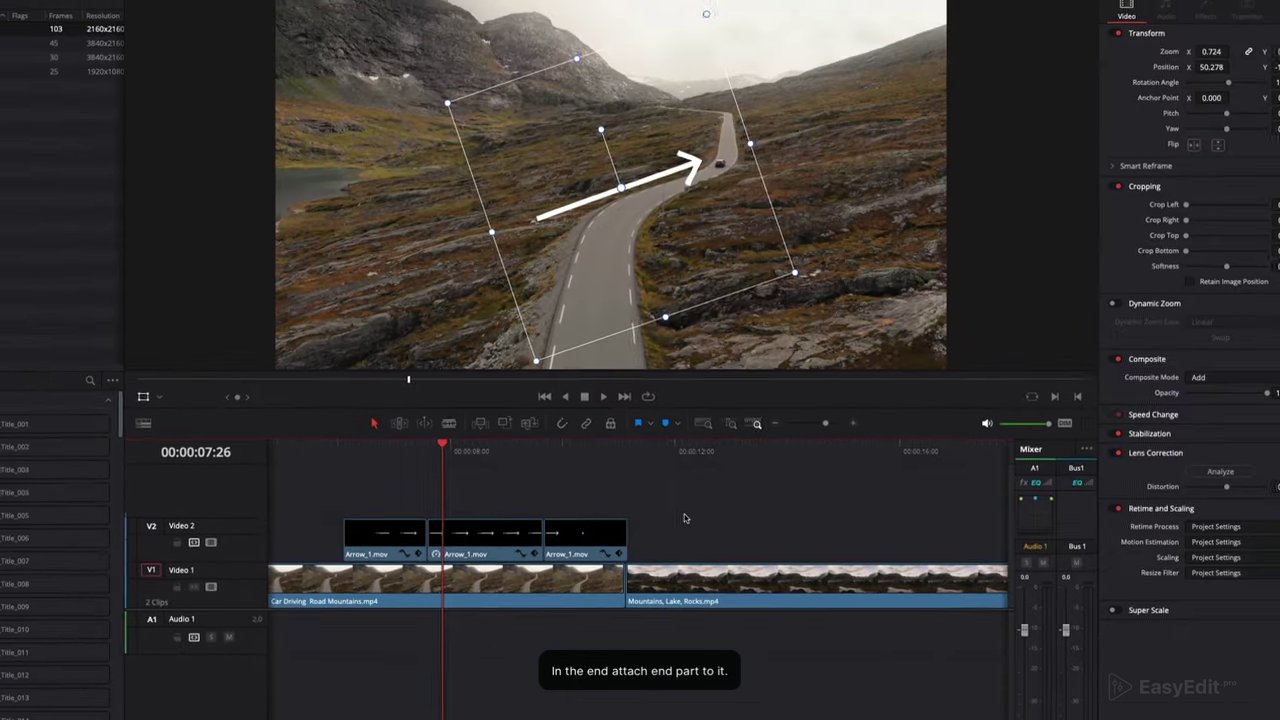
{"action": "left_click", "coordinate": [340, 460]}
{"action": "key", "text": "space"}
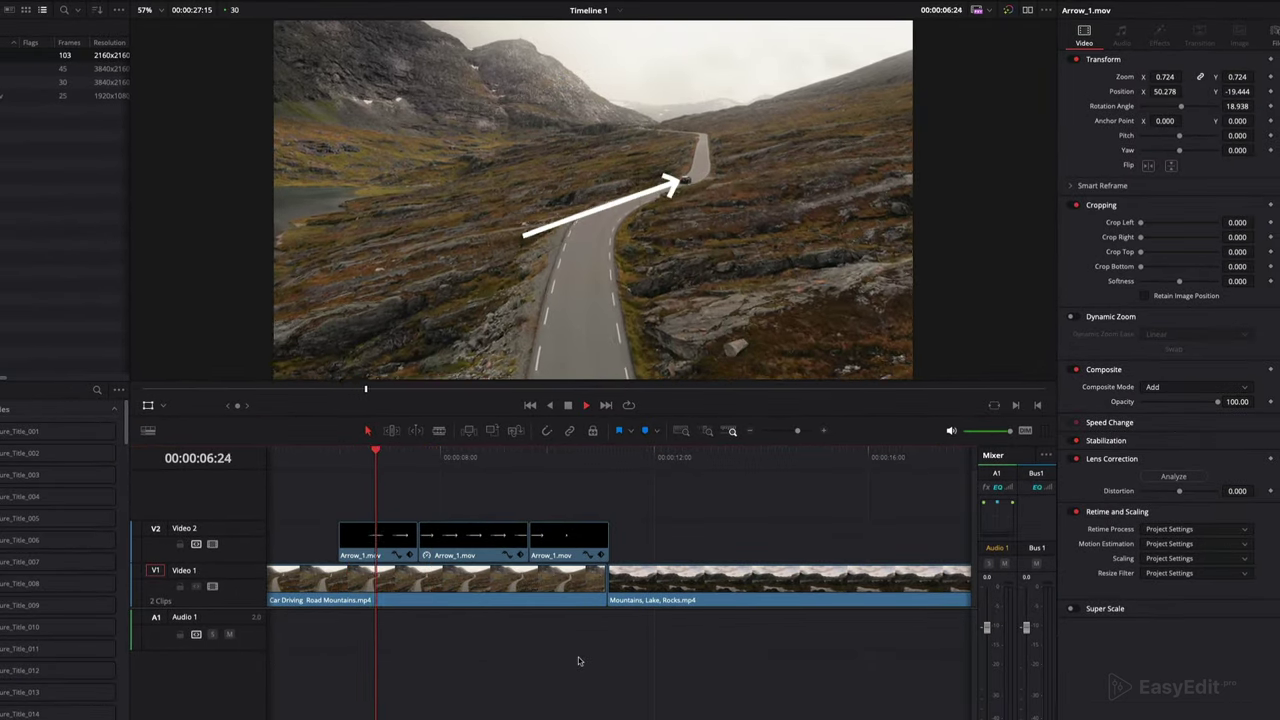